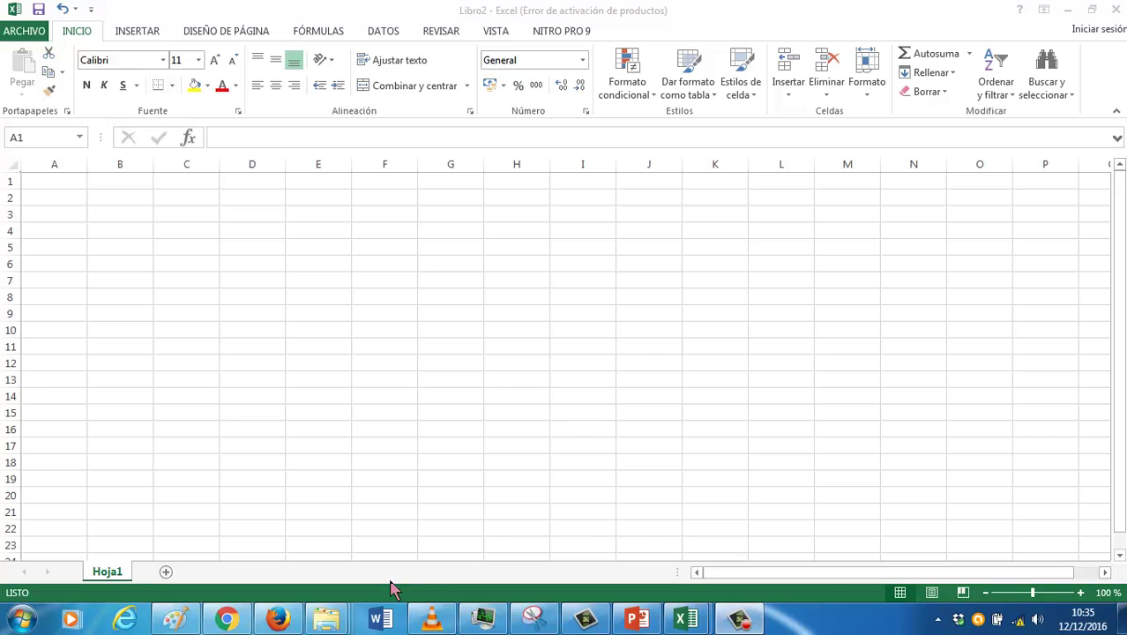
Switch to Firefox and search Google for 'DATOS TEMPERATURA Y LLUVIAS DE ALGECIRAS'
click(278, 619)
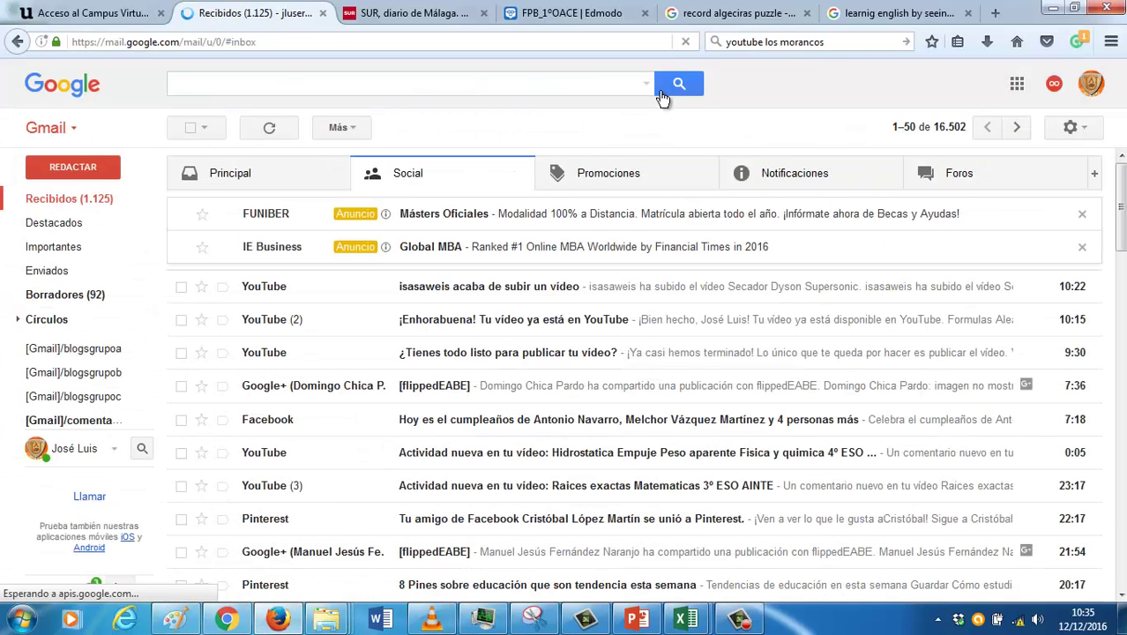
click(821, 42)
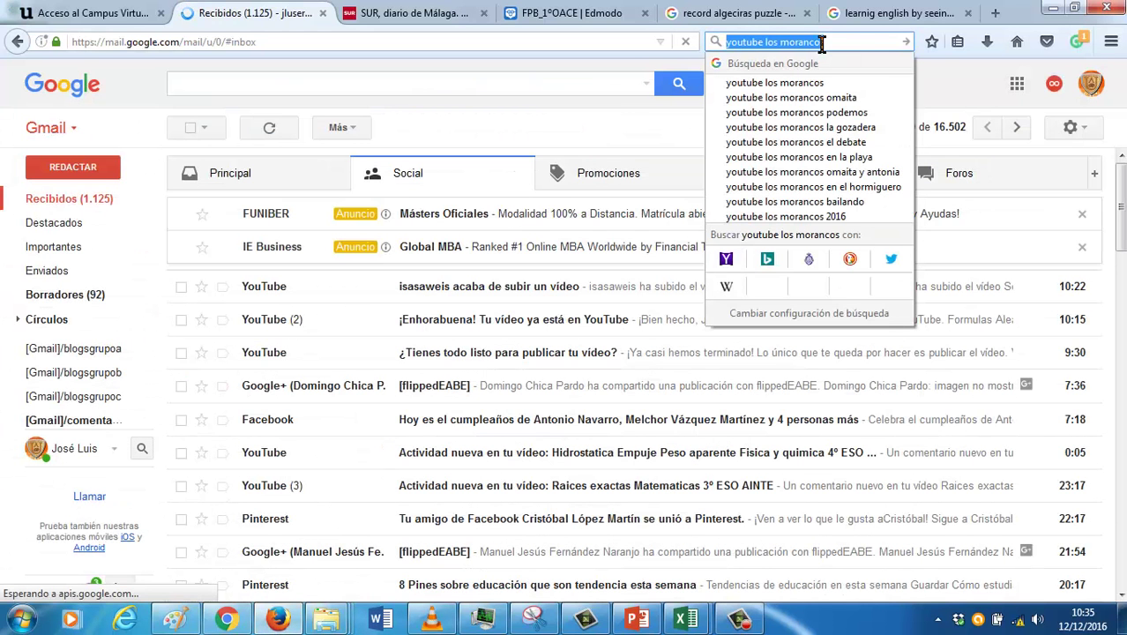
text(DATOS TEMPERATURA Y PLU)
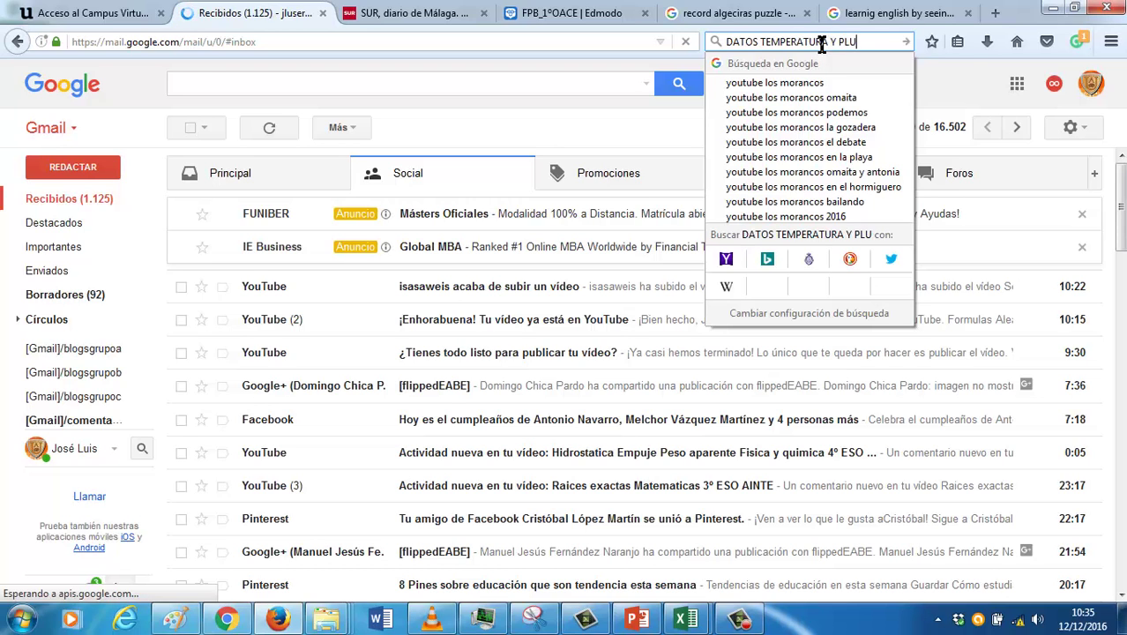
key(BackSpace)
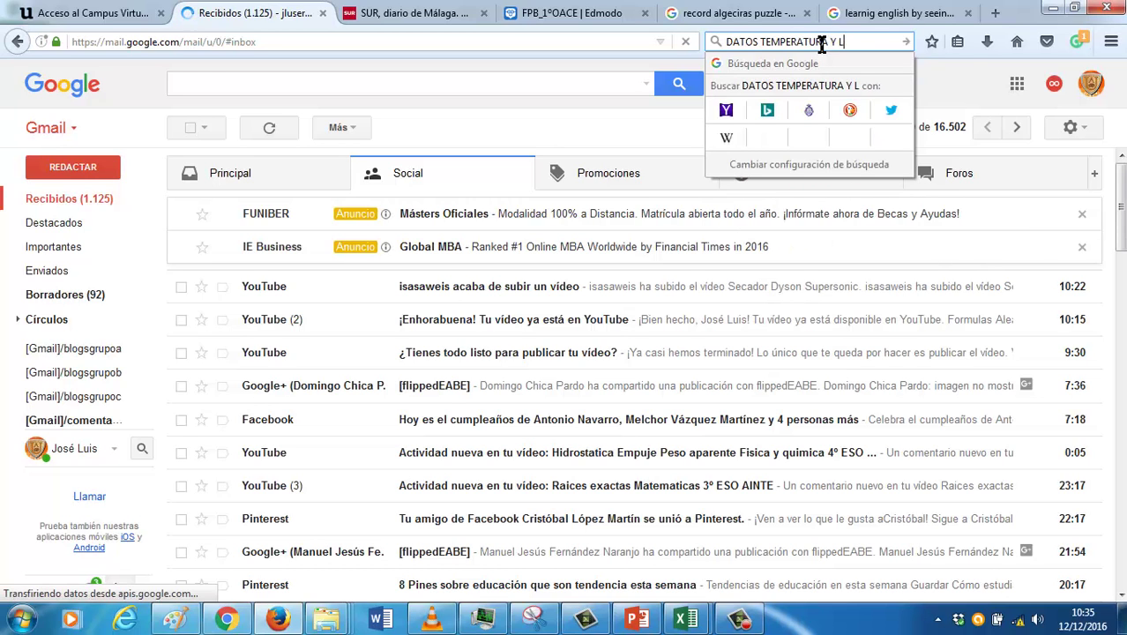
text(LUVIAS DE ALGE)
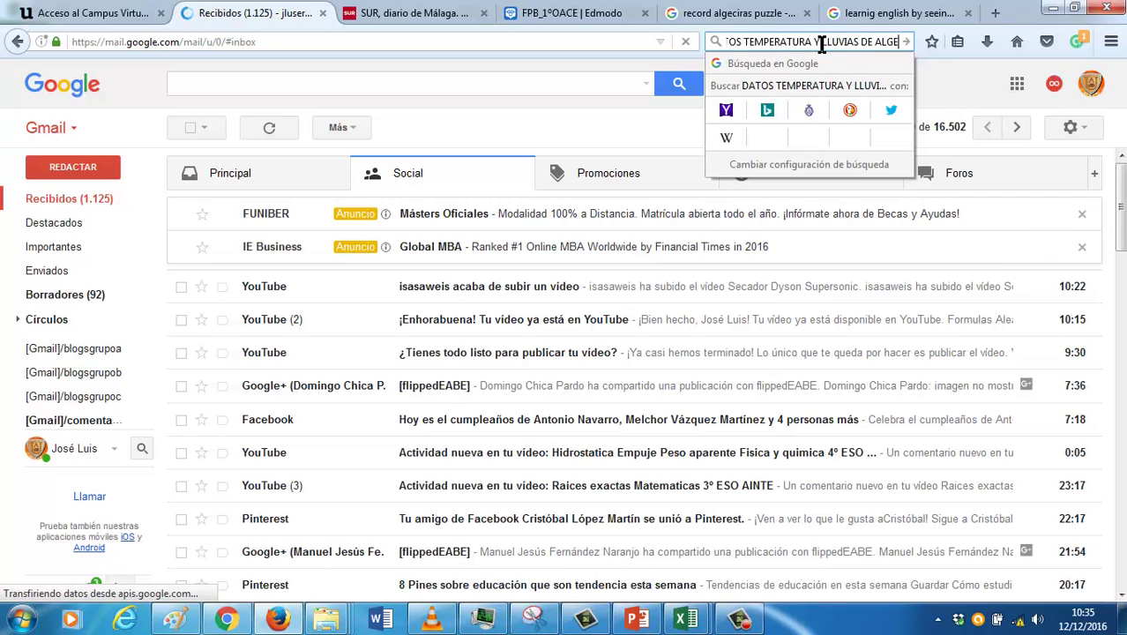
text(CIRAS)
key(Return)
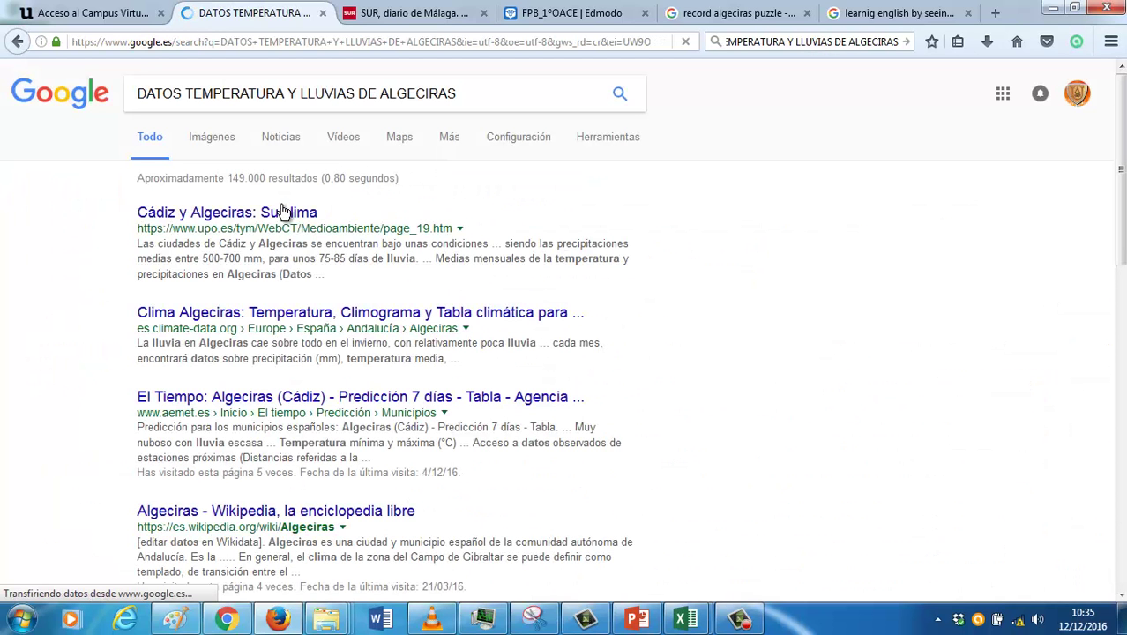
Open the first two results in new tabs and switch to the climate-data.org Algeciras page
right_click(280, 214)
key(Escape)
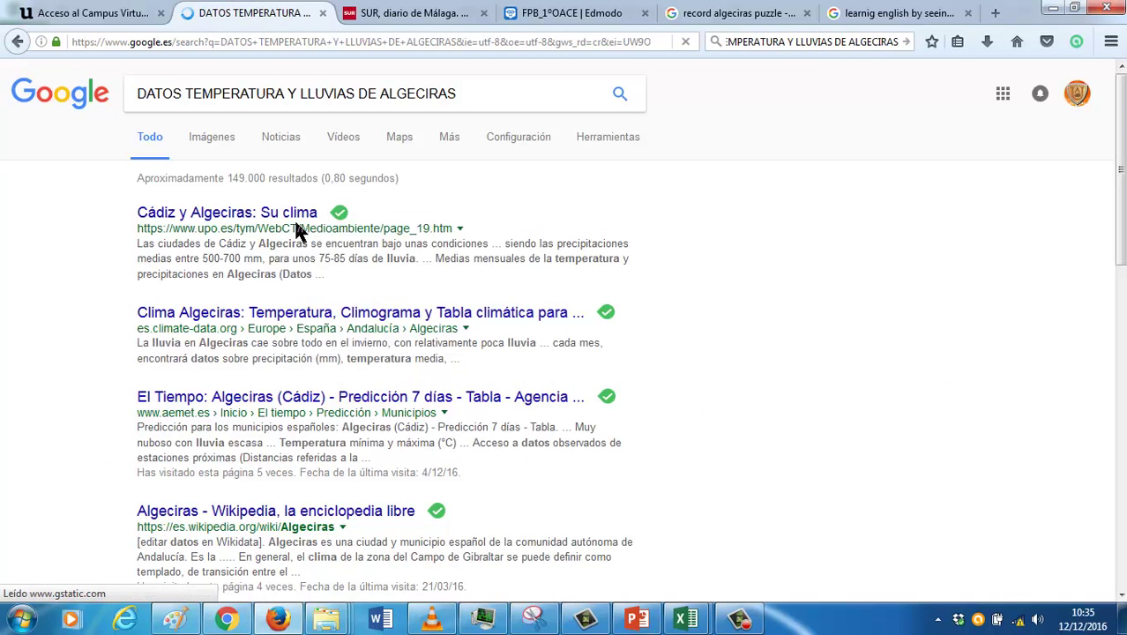
right_click(322, 329)
click(348, 332)
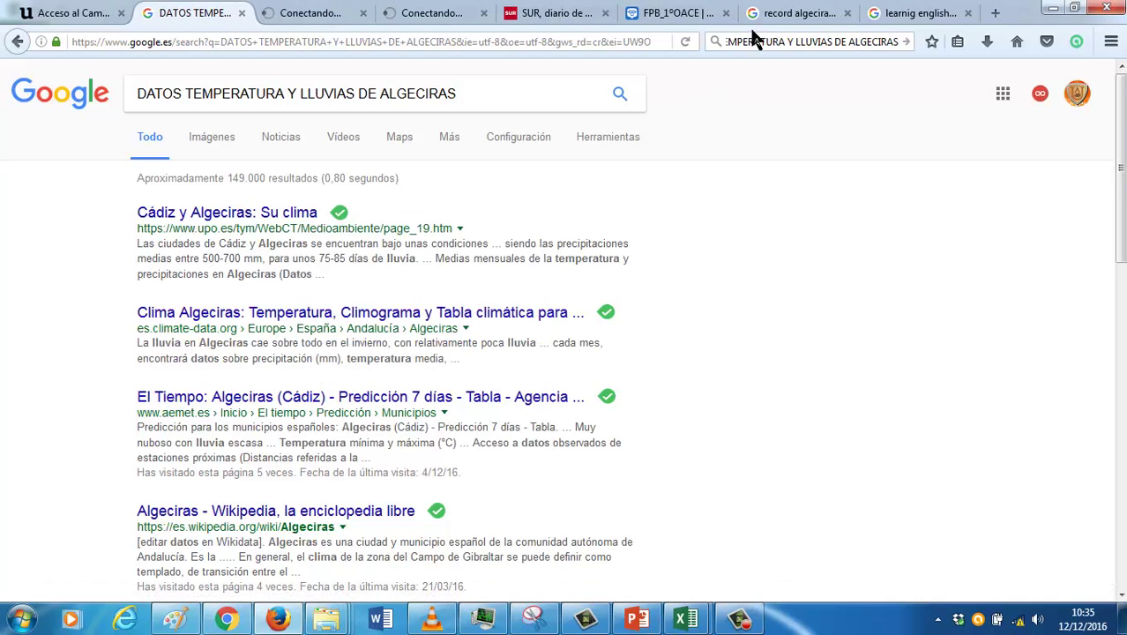
click(307, 18)
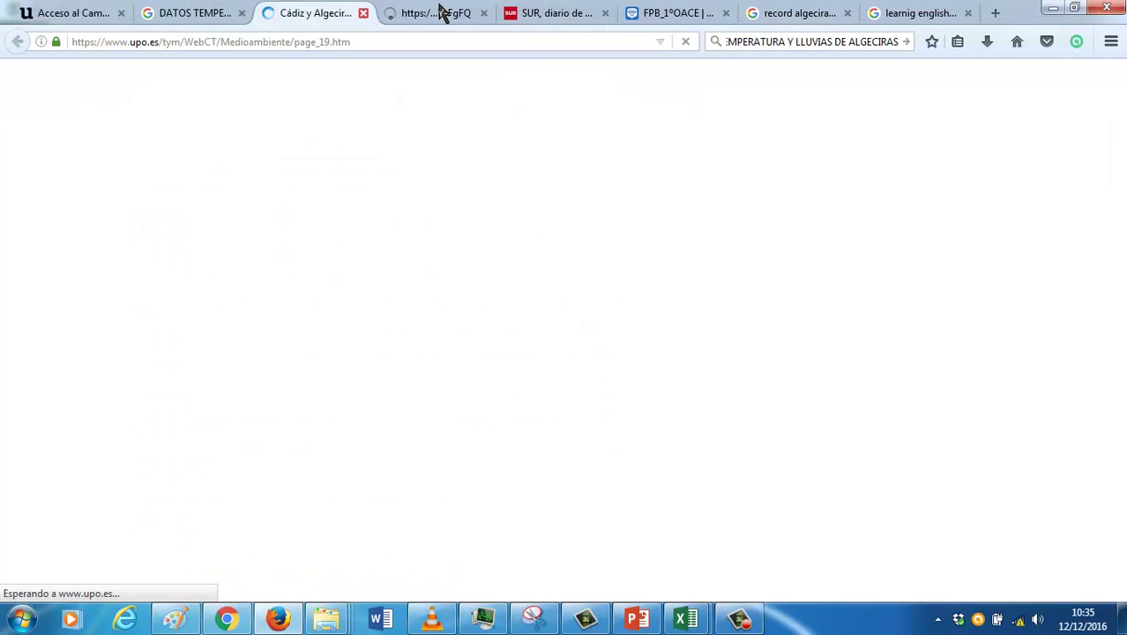
click(439, 12)
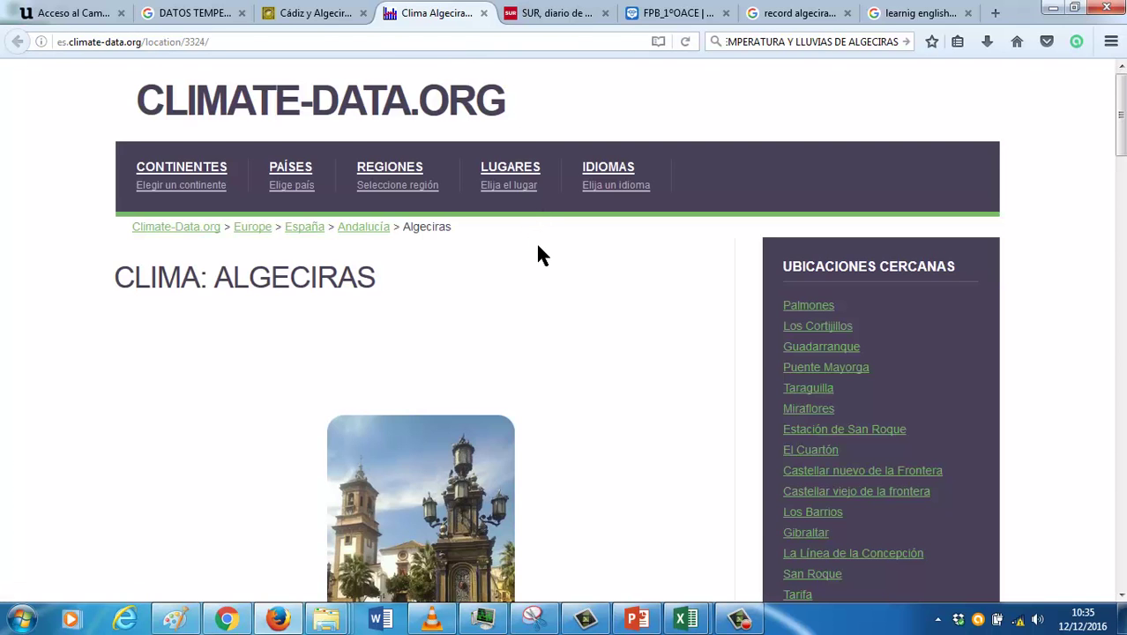
Scroll the climate-data page down to the TABLA CLIMÁTICA of monthly rainfall and temperatures
scroll(539, 254, down, 3)
scroll(539, 262, down, 7)
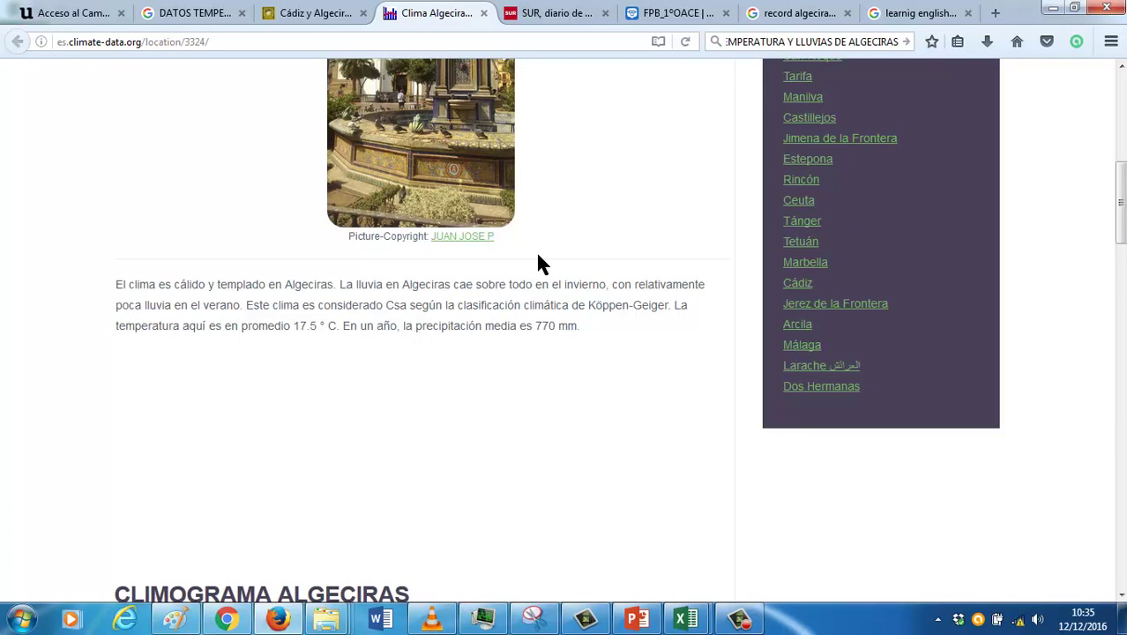
scroll(538, 256, down, 4)
scroll(538, 256, down, 2)
scroll(538, 257, down, 5)
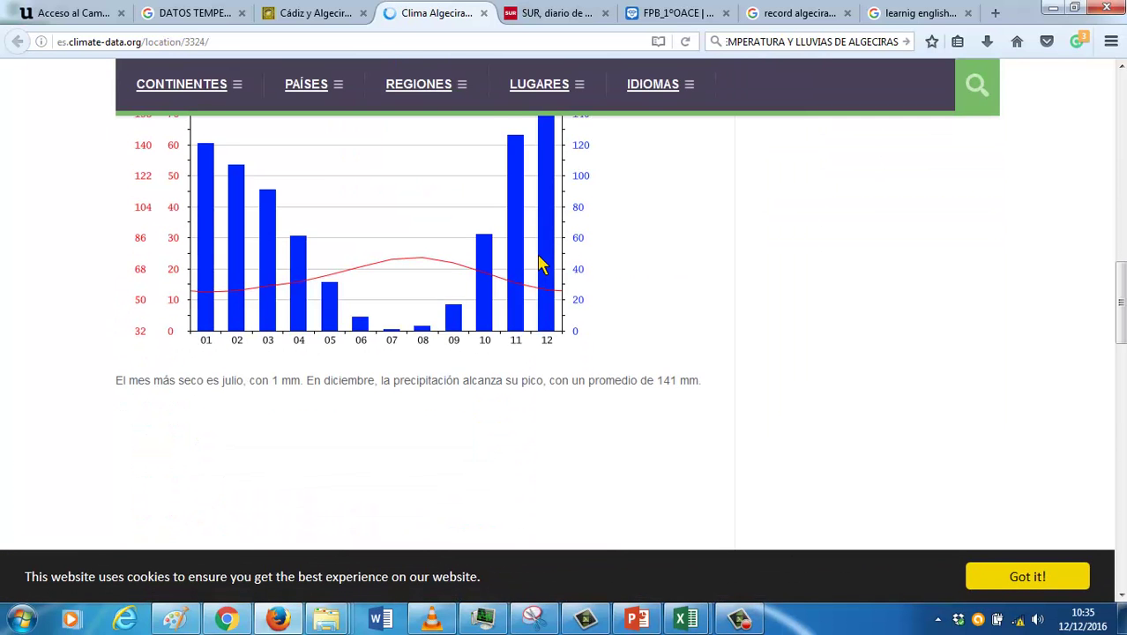
scroll(538, 257, down, 2)
scroll(538, 258, down, 2)
scroll(540, 263, up, 2)
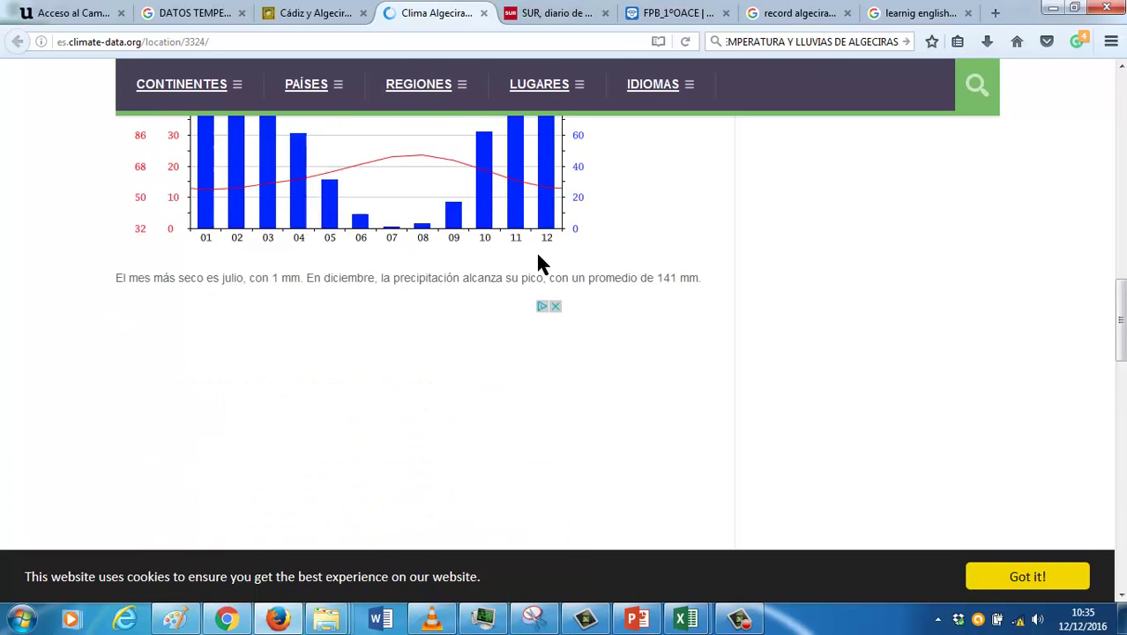
scroll(541, 263, up, 1)
scroll(540, 263, up, 1)
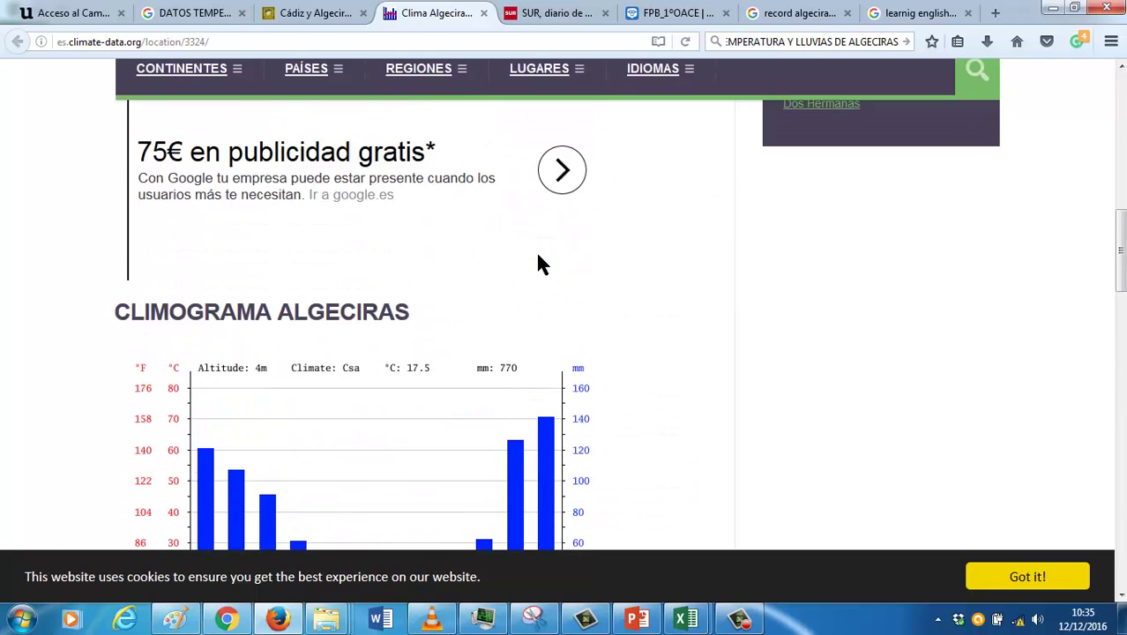
scroll(541, 262, down, 3)
scroll(541, 264, down, 4)
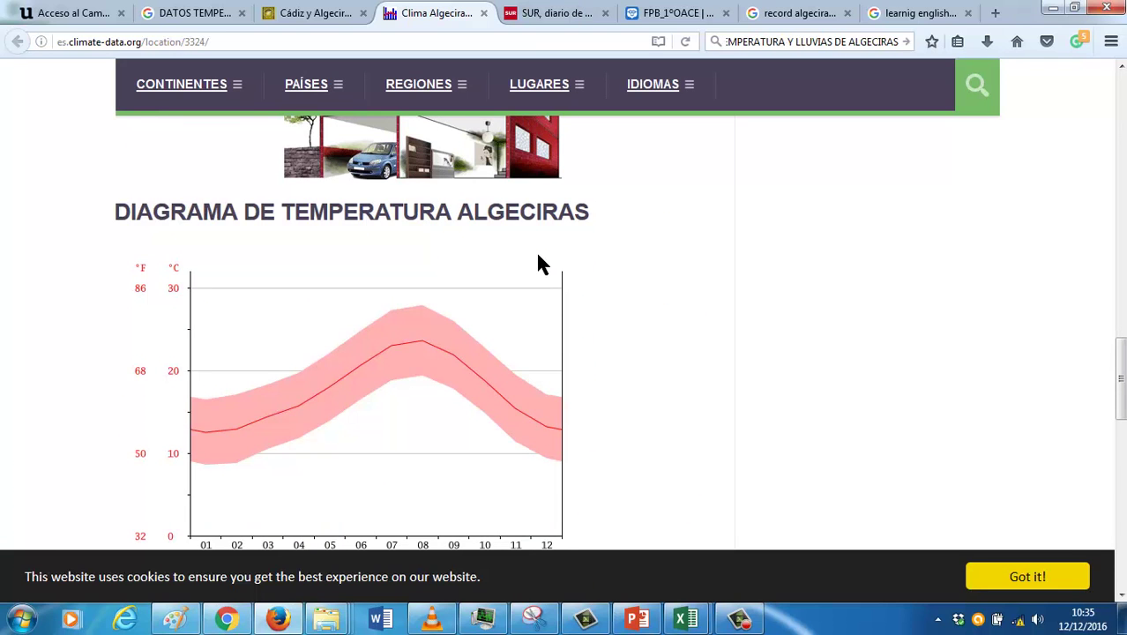
scroll(536, 254, down, 3)
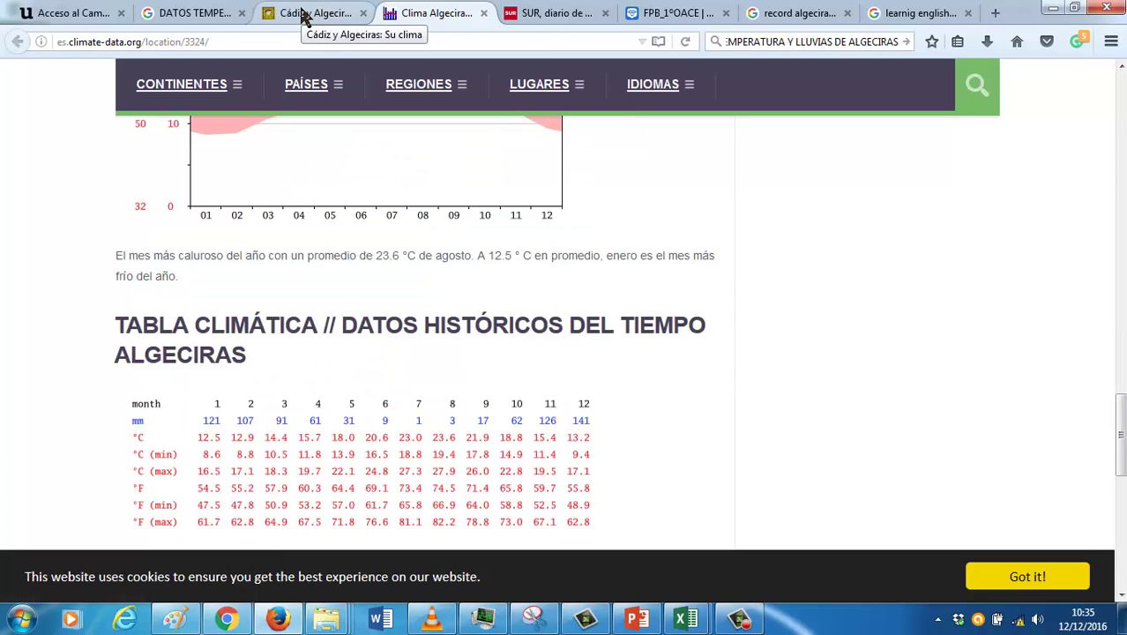
click(302, 16)
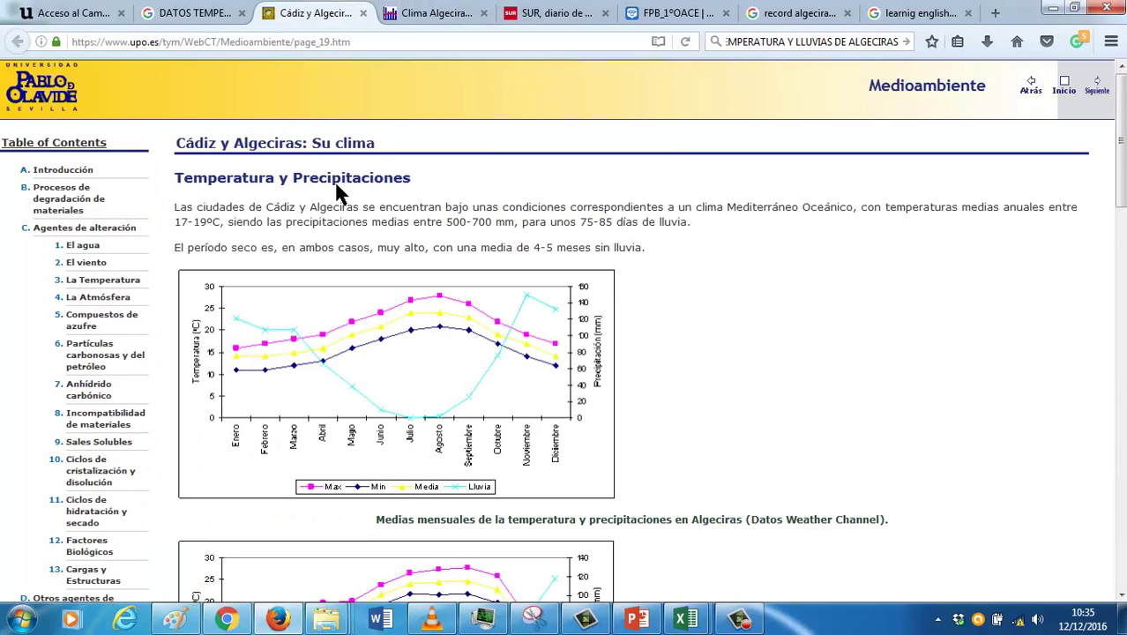
scroll(336, 186, down, 2)
scroll(335, 194, down, 4)
scroll(336, 194, down, 2)
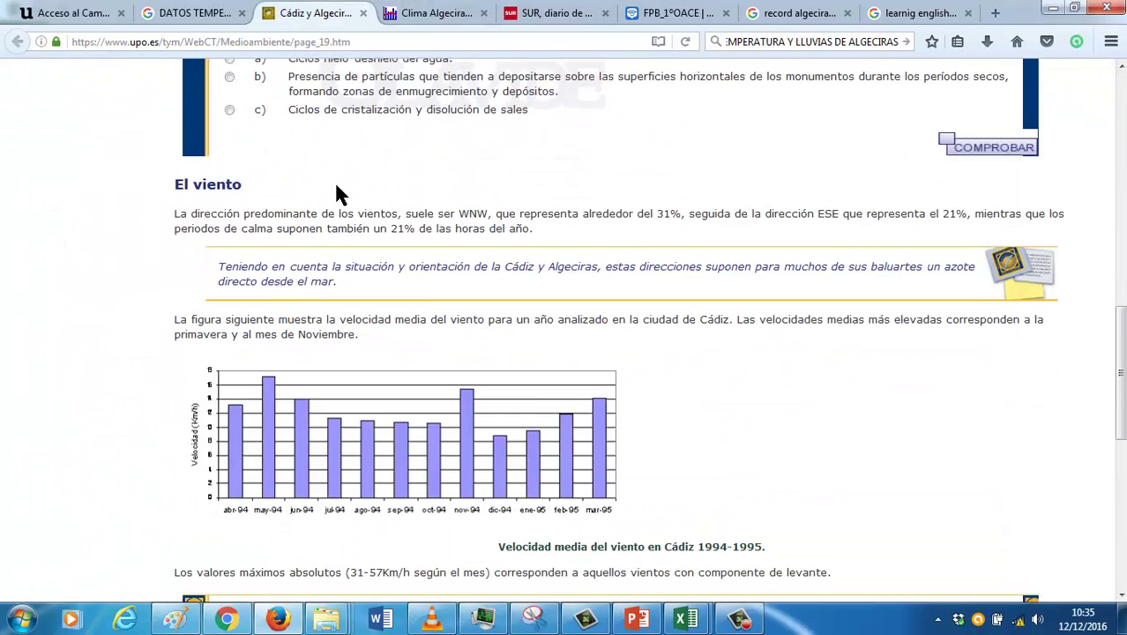
scroll(334, 181, up, 3)
scroll(335, 185, up, 5)
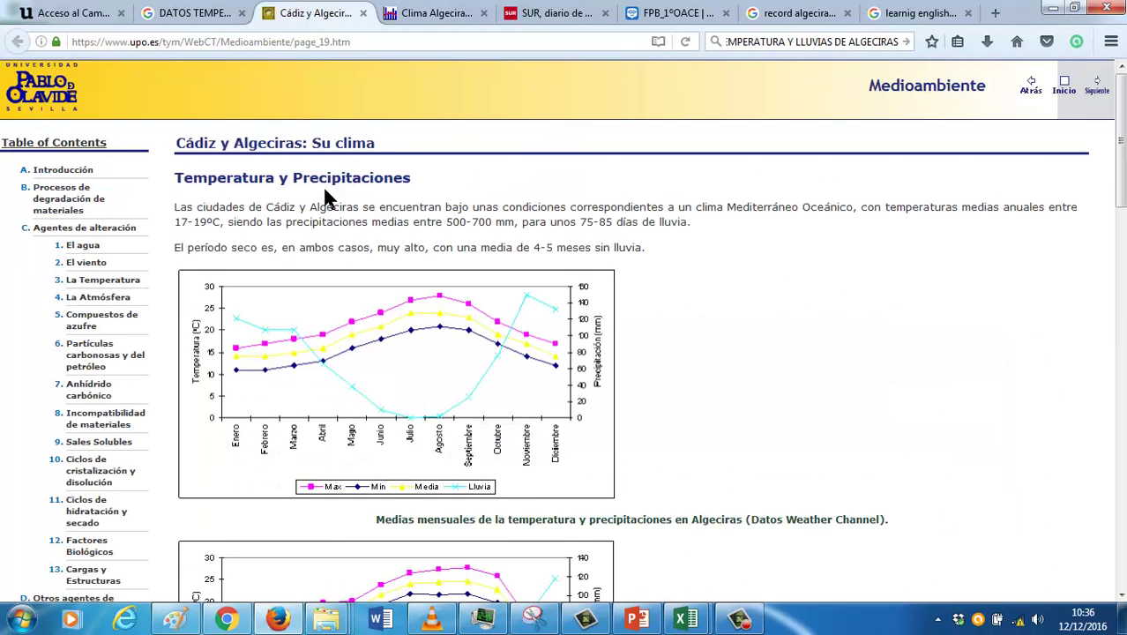
scroll(326, 196, down, 2)
scroll(326, 196, down, 2)
scroll(326, 196, down, 2)
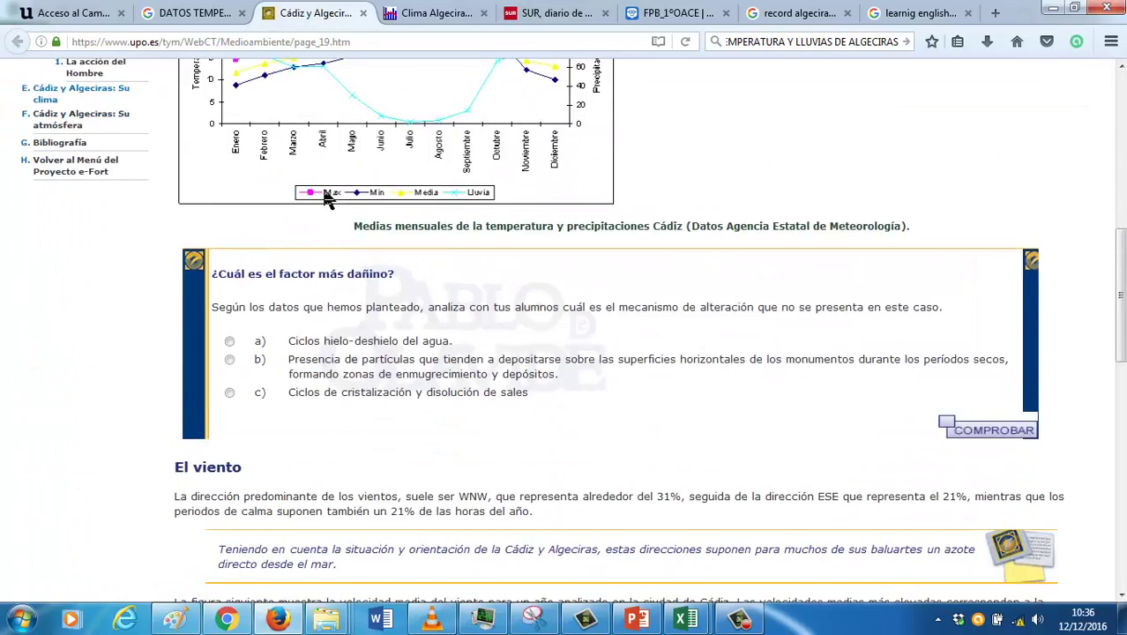
scroll(326, 198, down, 2)
scroll(326, 199, down, 2)
scroll(326, 199, down, 2)
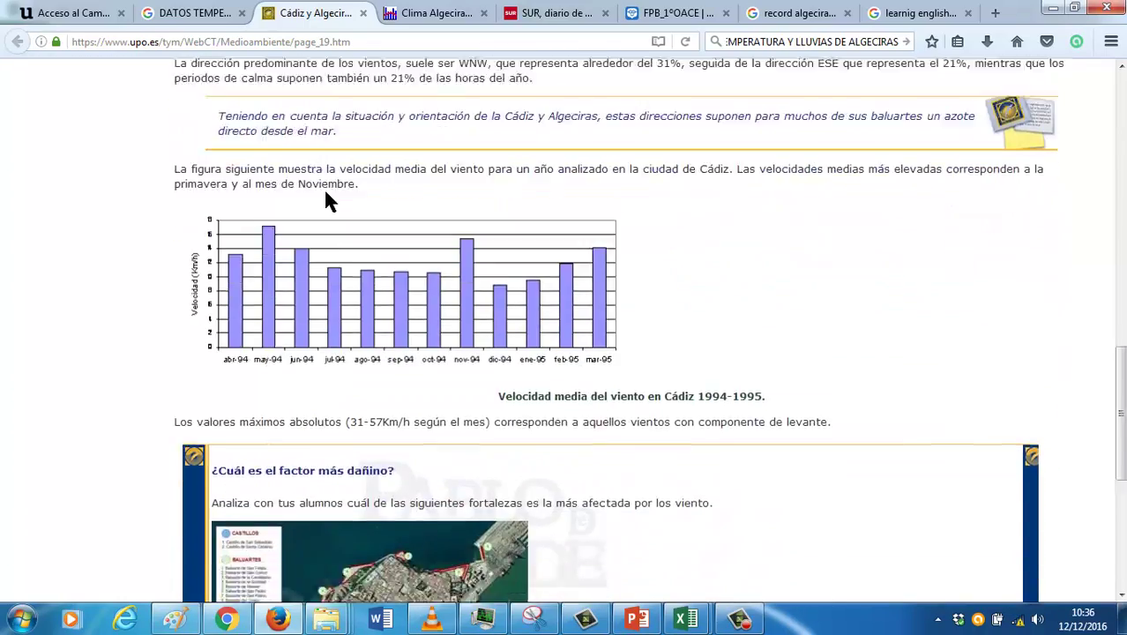
scroll(326, 201, down, 3)
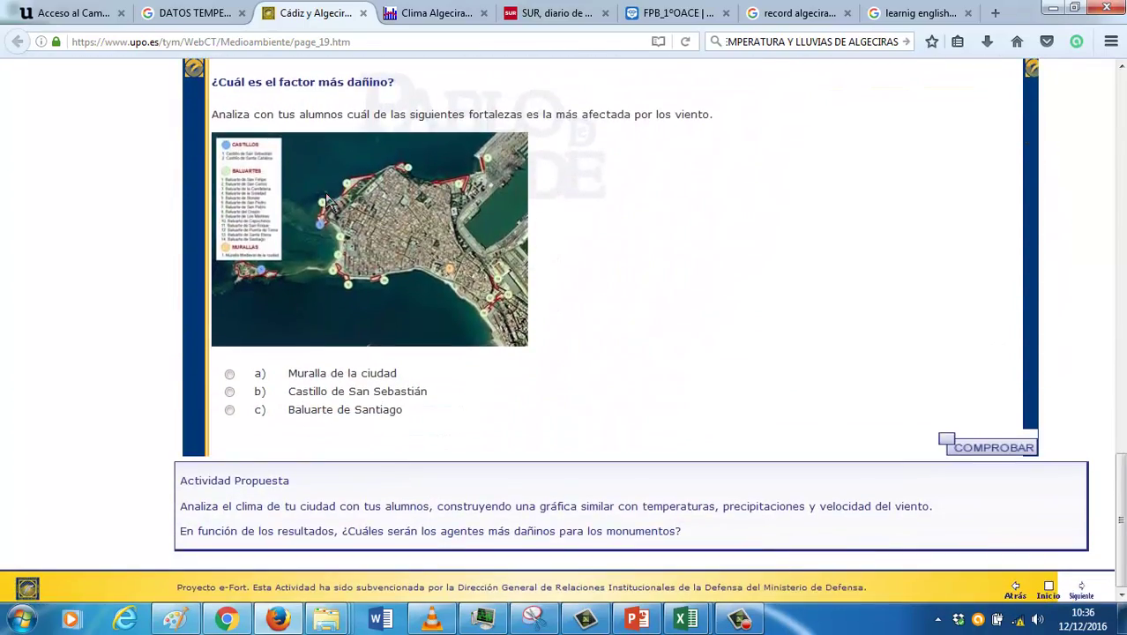
scroll(322, 189, up, 5)
scroll(323, 189, up, 10)
Return to the Algeciras climate-data tab and look over the climate table
click(454, 11)
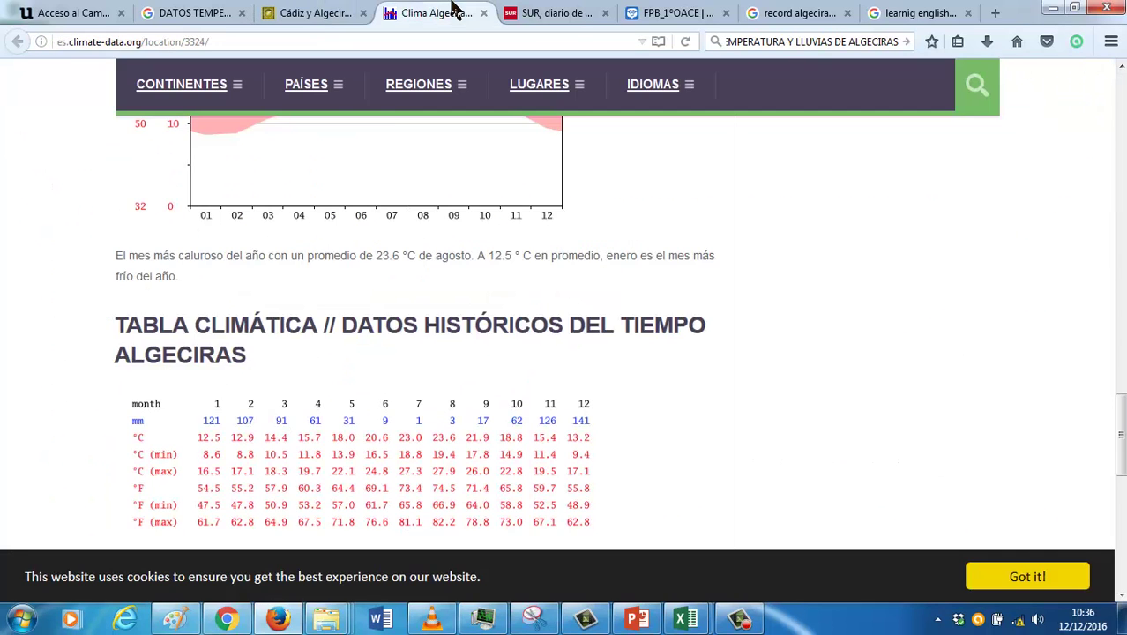
scroll(342, 328, down, 2)
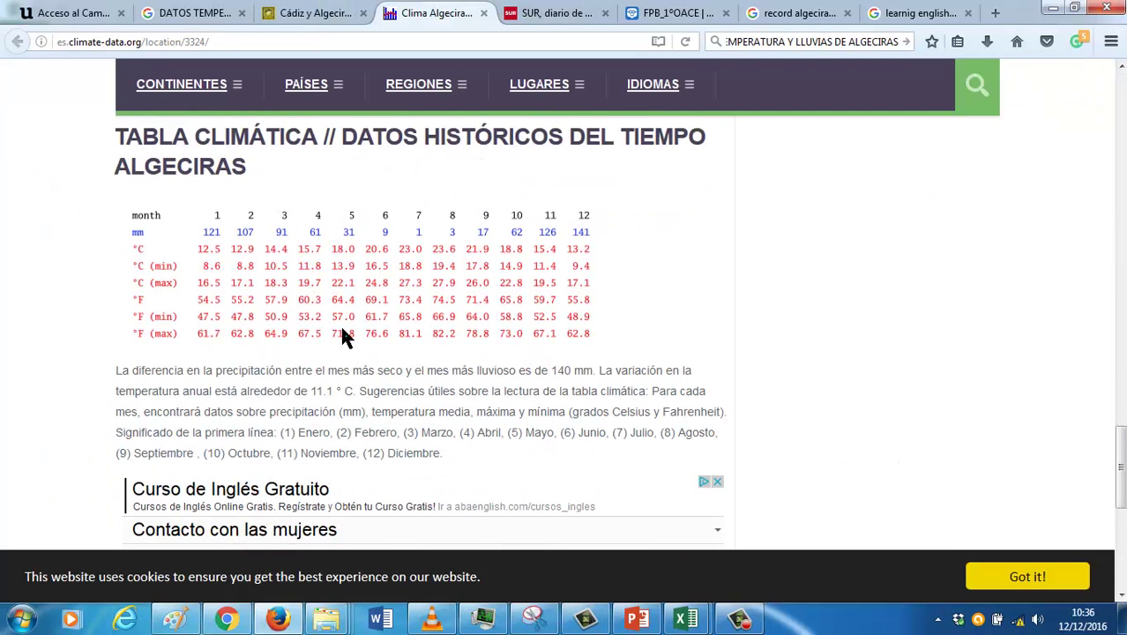
scroll(342, 331, down, 3)
scroll(342, 330, down, 2)
scroll(342, 330, up, 4)
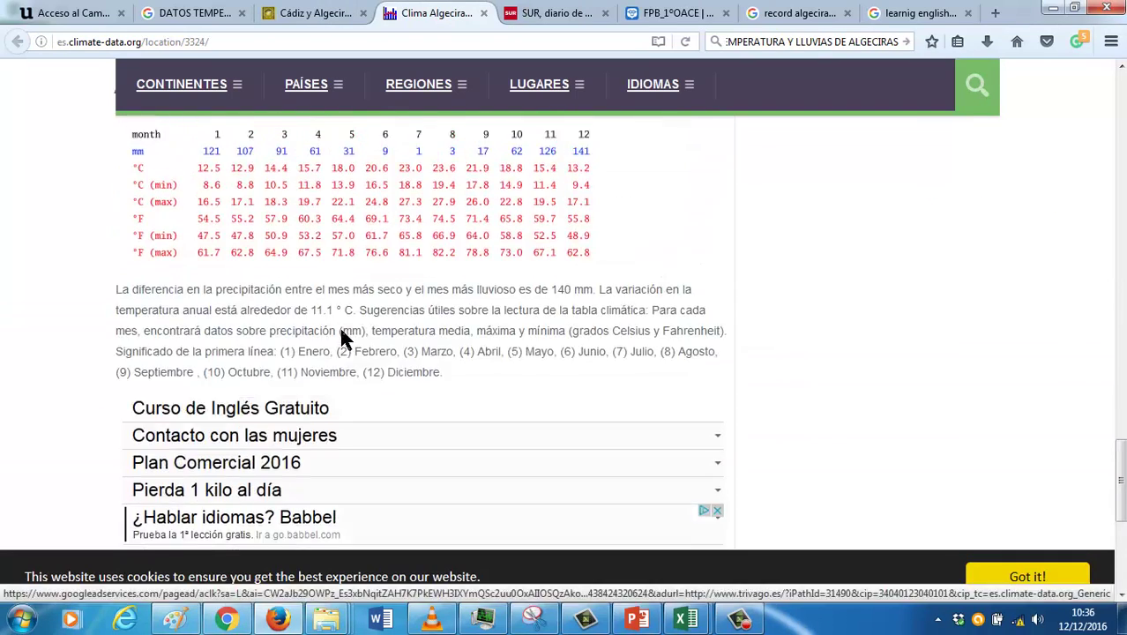
scroll(344, 337, up, 1)
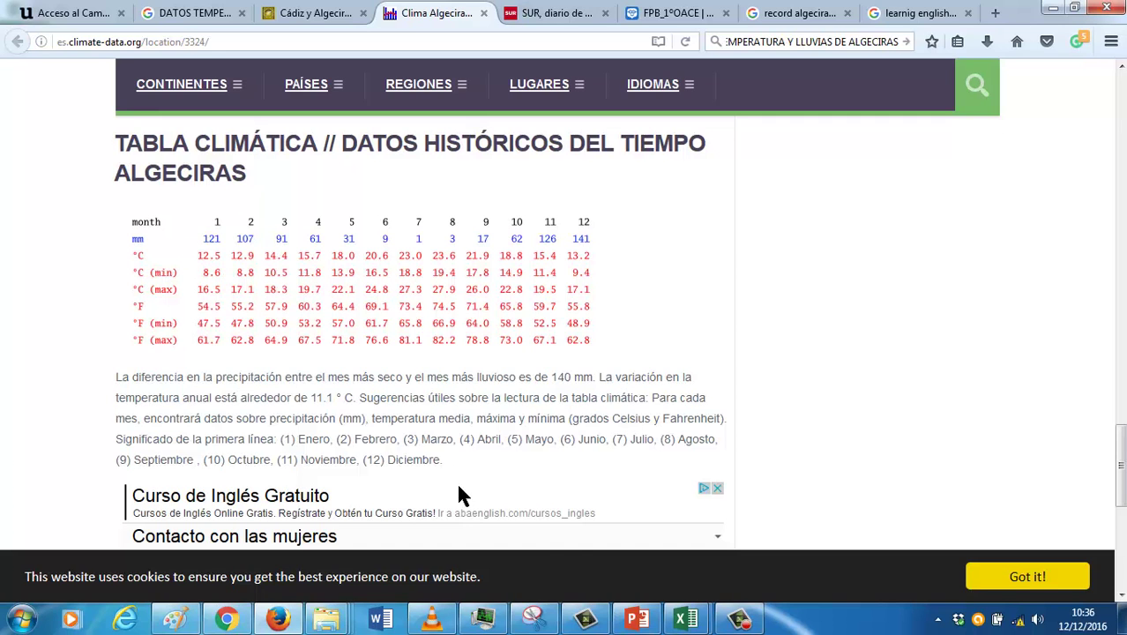
Bring the blank Libro2 Excel workbook to the front and select a cell
mouse_move(686, 618)
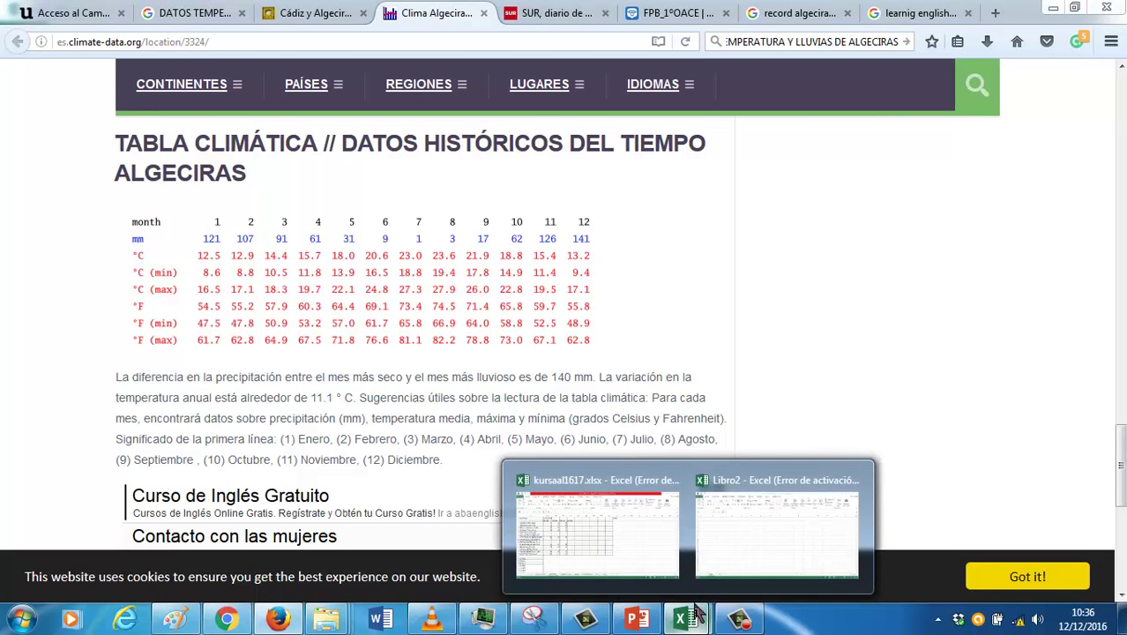
click(744, 564)
click(208, 196)
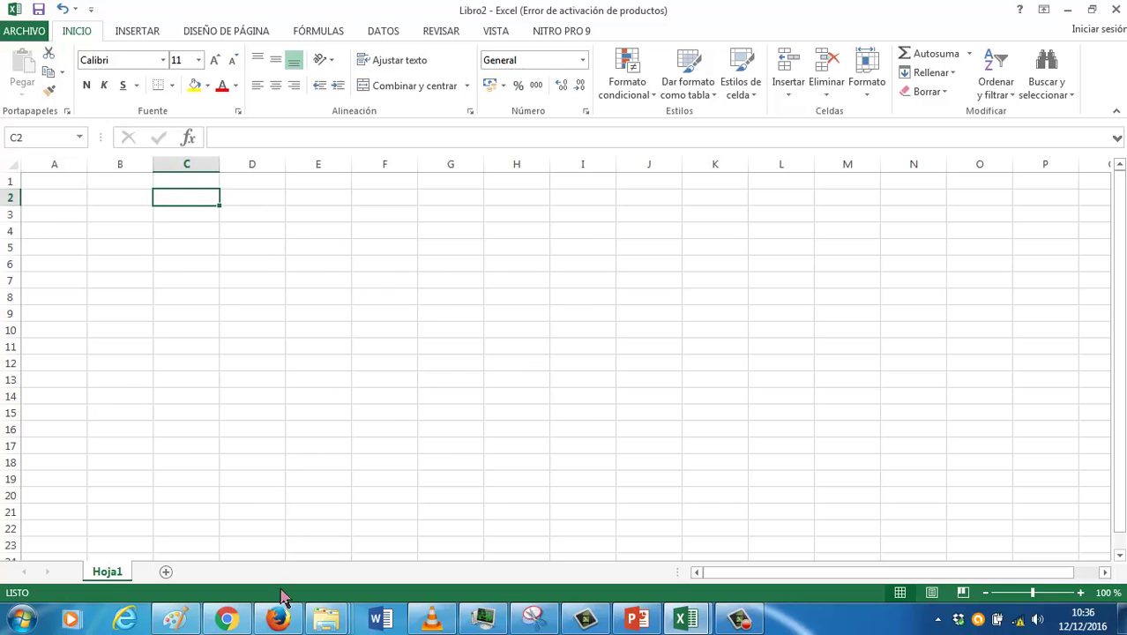
Restore the Firefox window from full screen and shrink it to uncover Excel
click(280, 617)
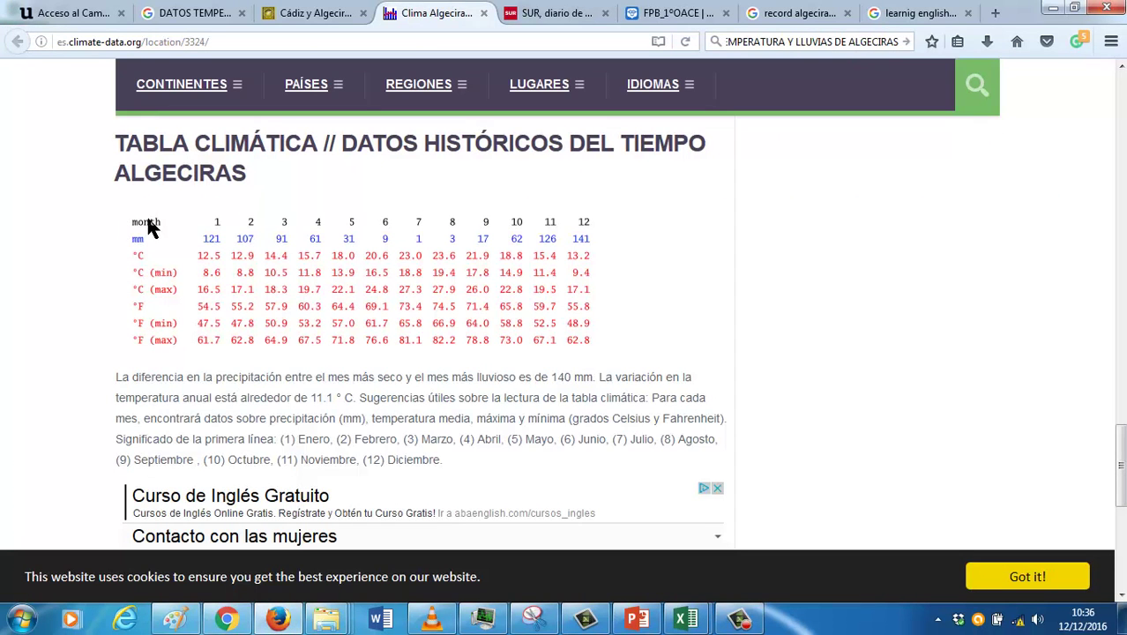
right_click(340, 247)
click(782, 212)
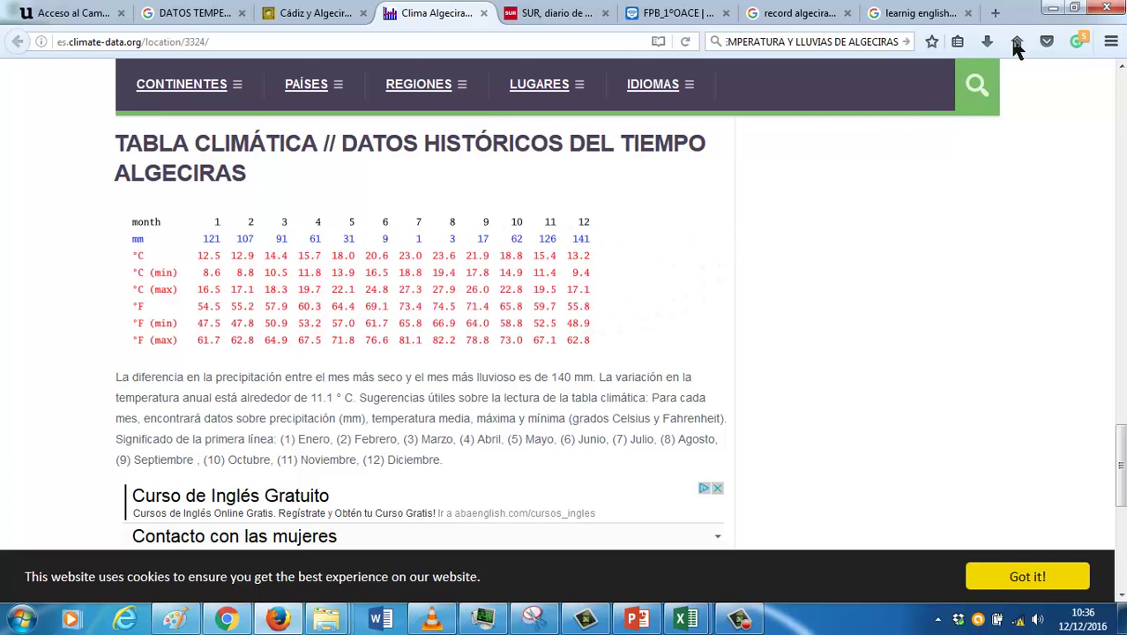
click(1081, 12)
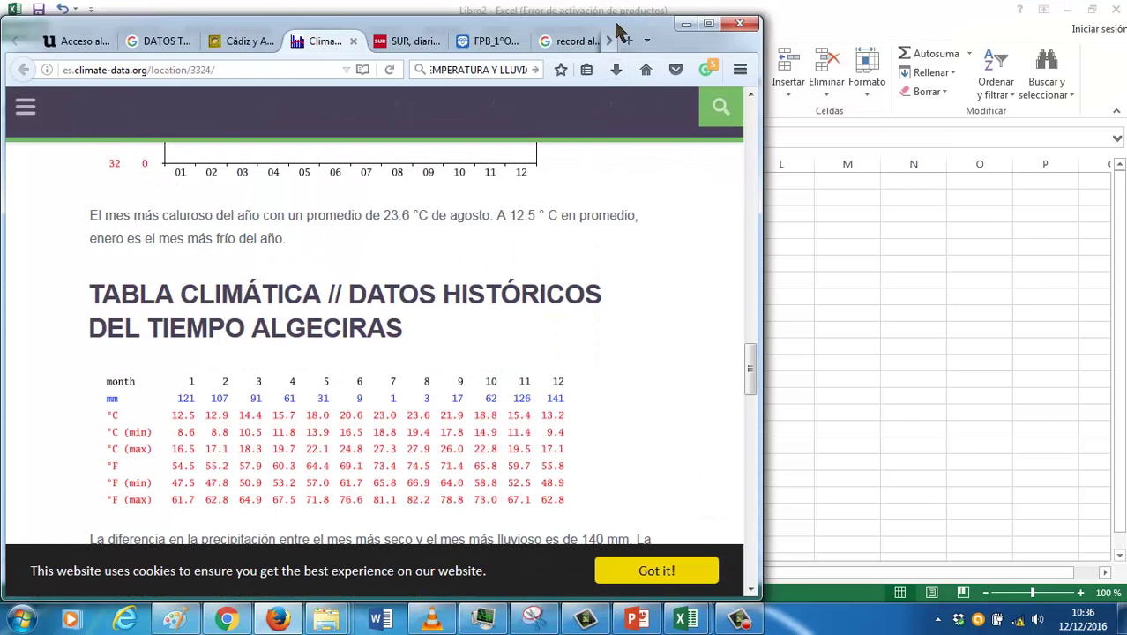
drag(711, 46, 917, 66)
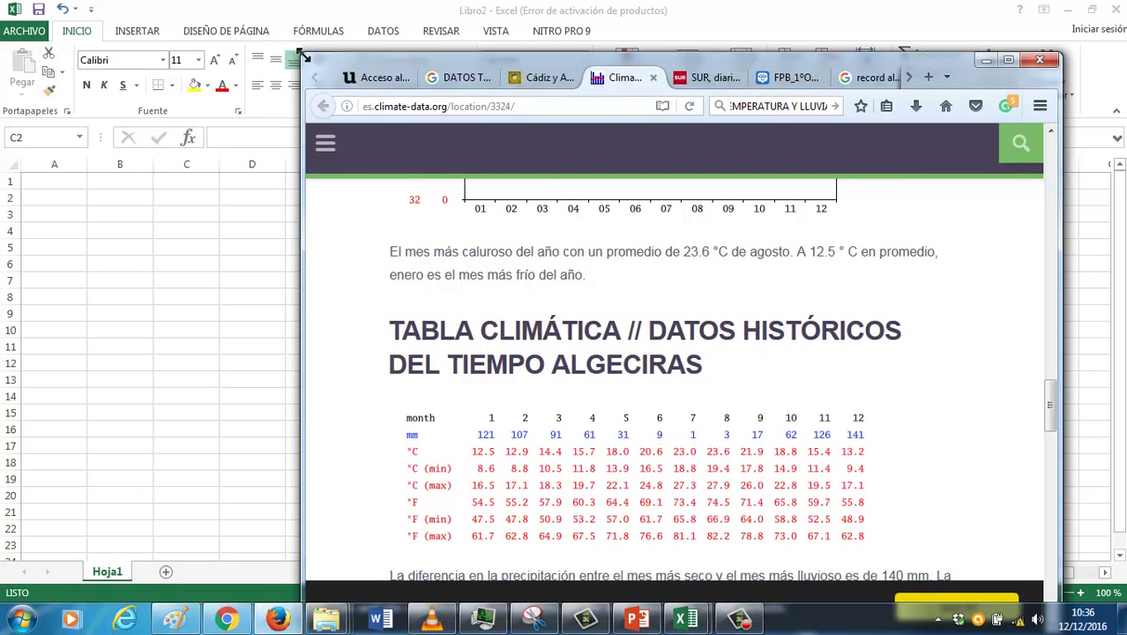
mouse_move(307, 53)
mouse_down()
mouse_move(737, 336)
mouse_move(684, 149)
mouse_up()
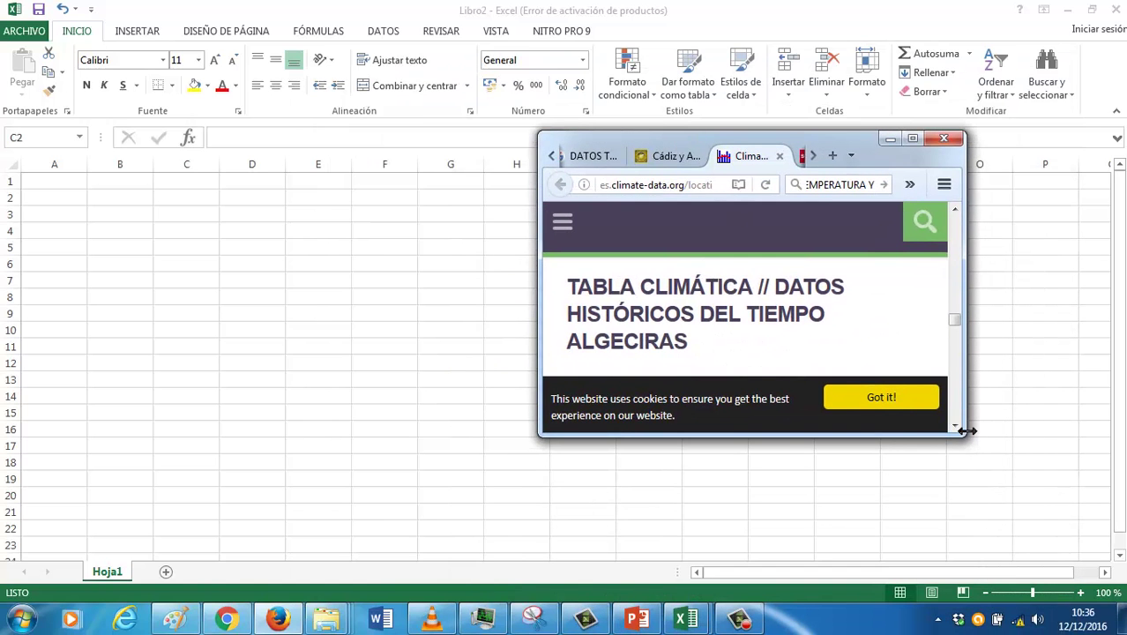
Place the restored Excel window on the left and enlarge Firefox on the right showing the table
click(963, 436)
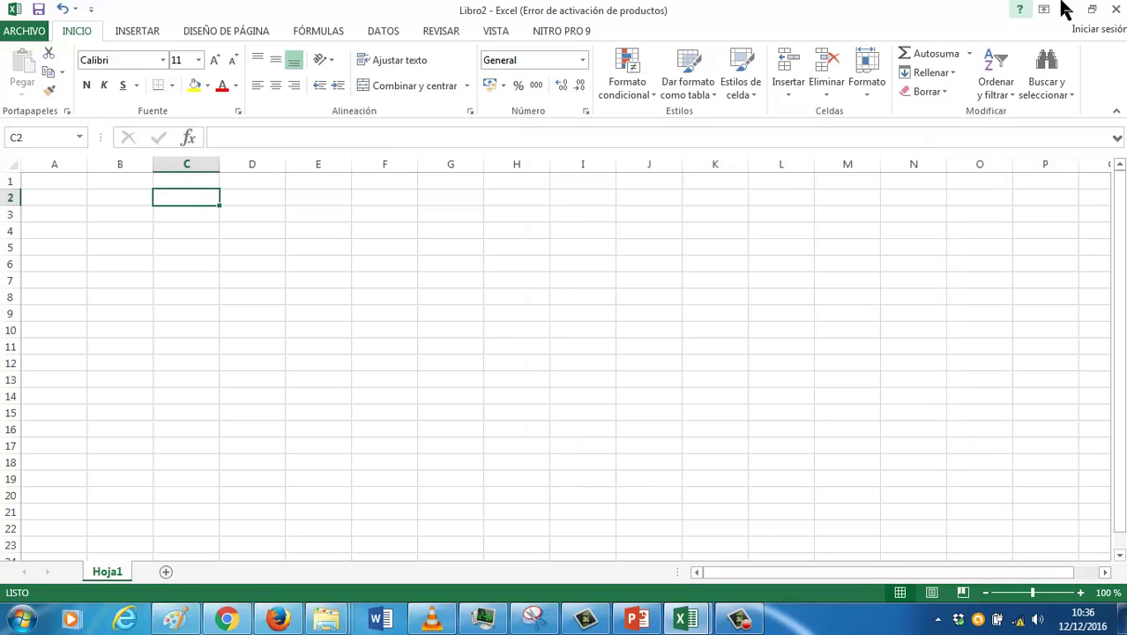
click(1093, 10)
mouse_move(893, 51)
mouse_down()
mouse_move(296, 33)
mouse_move(338, 19)
mouse_up()
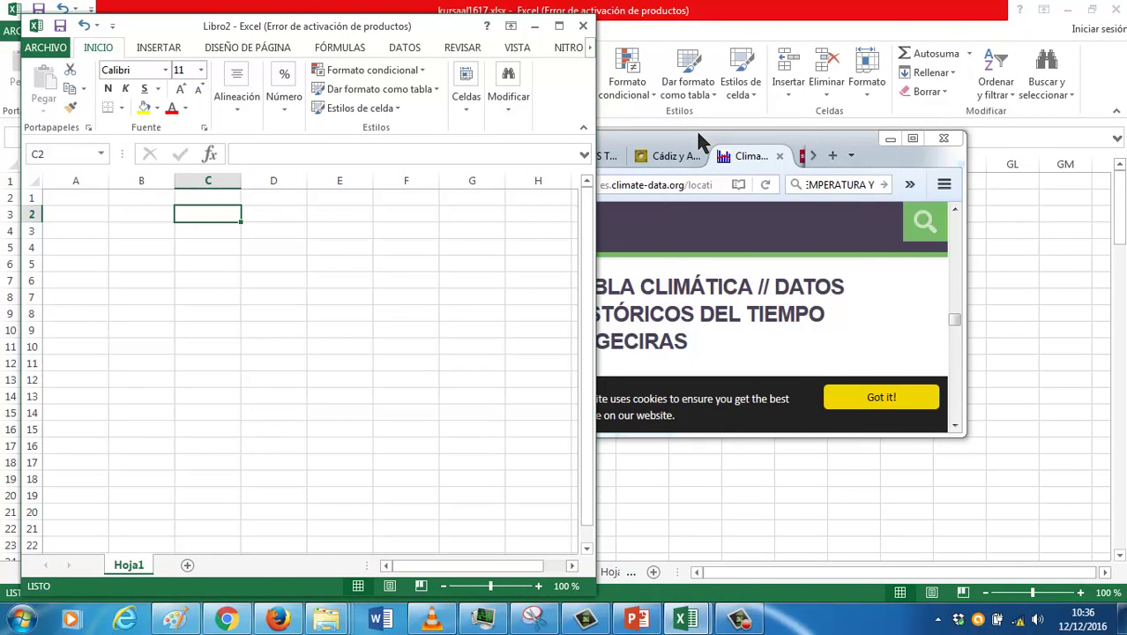
drag(699, 141, 784, 42)
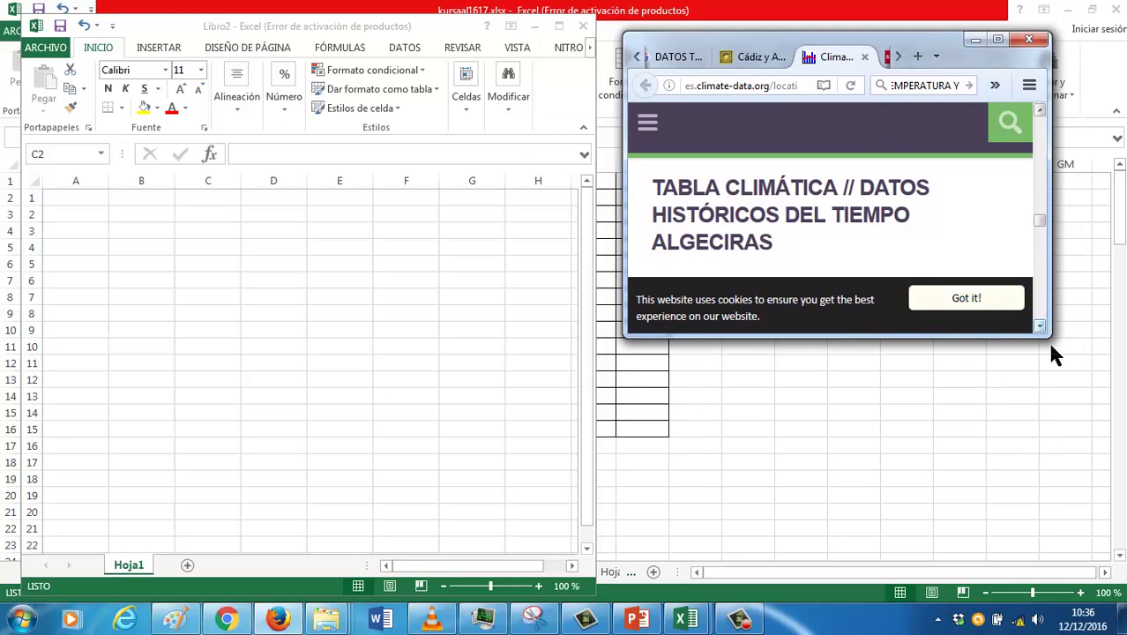
mouse_move(1050, 335)
mouse_down()
mouse_move(1098, 538)
mouse_move(1089, 556)
mouse_up()
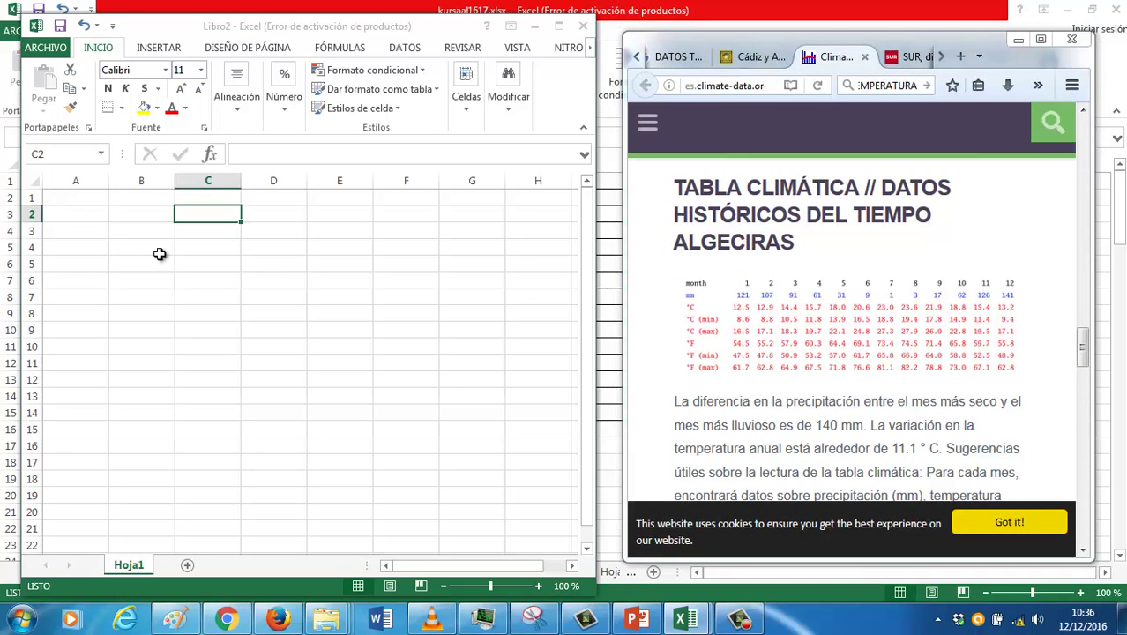
Enter the title CLIMOGRAMA DE ALGECIRAS in A1, select A1:C1 and maximize Excel
click(95, 196)
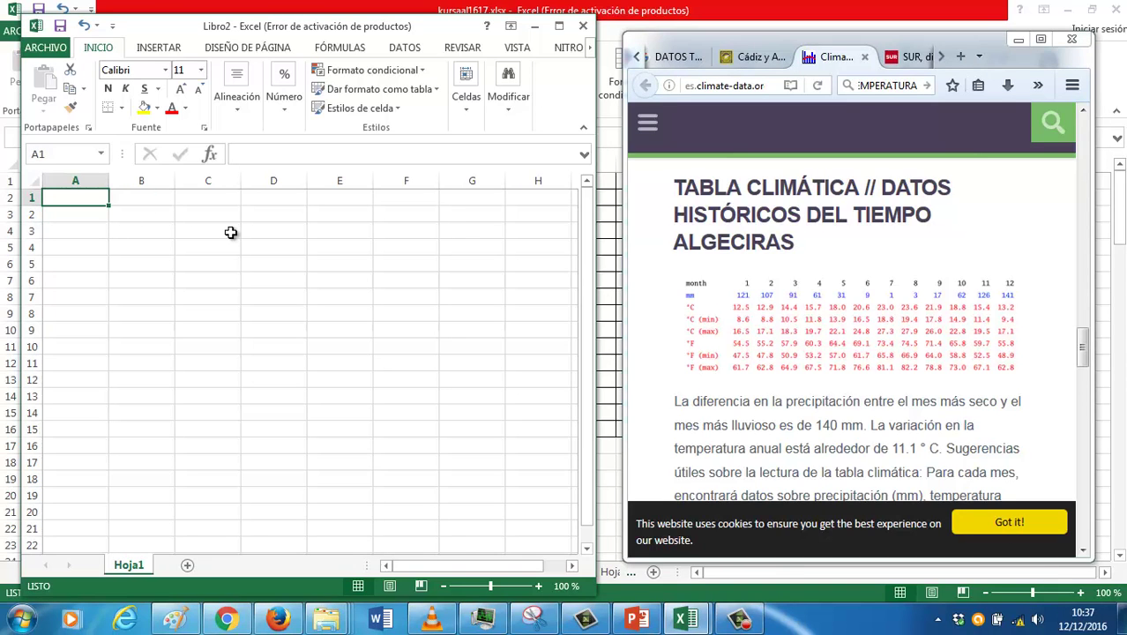
text(AL)
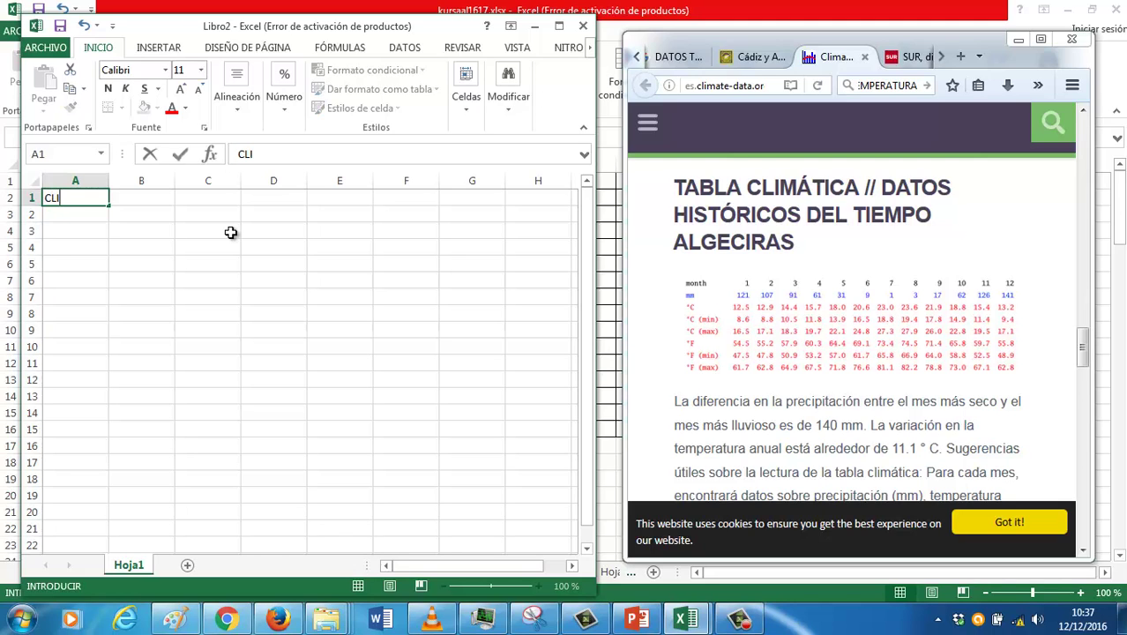
text(MOGRAMA DE ALGECIRASÇ)
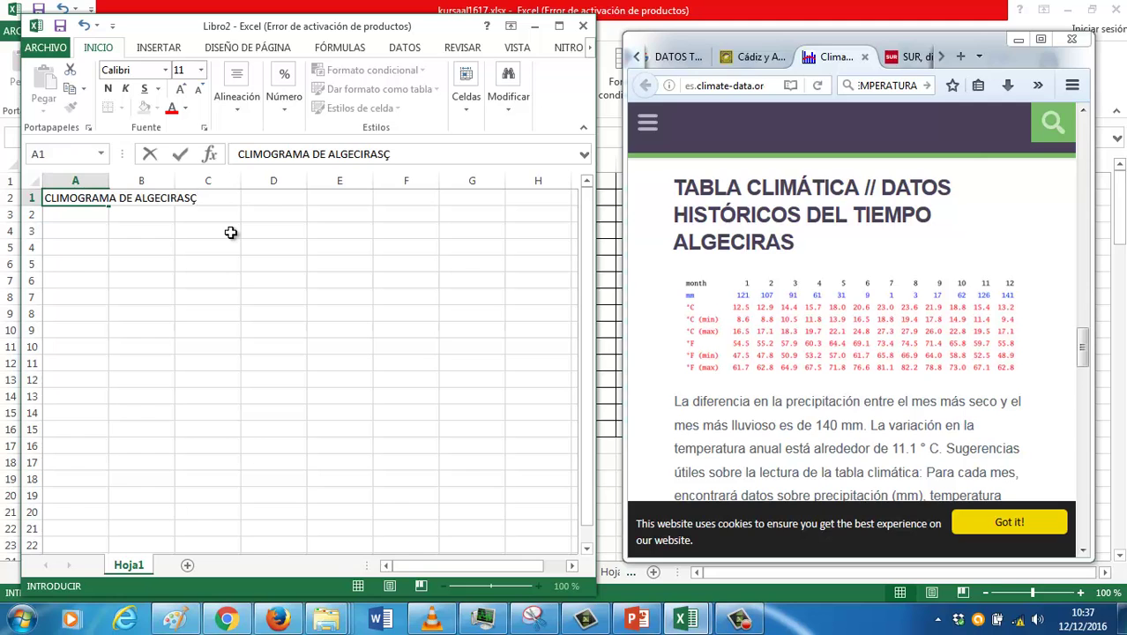
key(BackSpace)
key(Return)
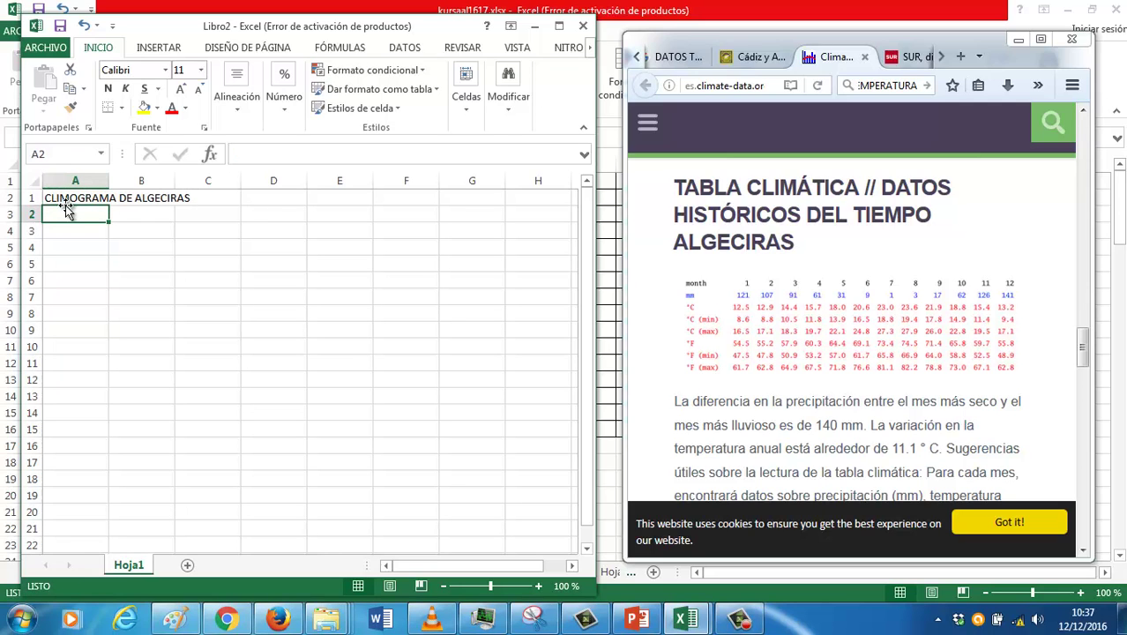
drag(69, 196, 210, 197)
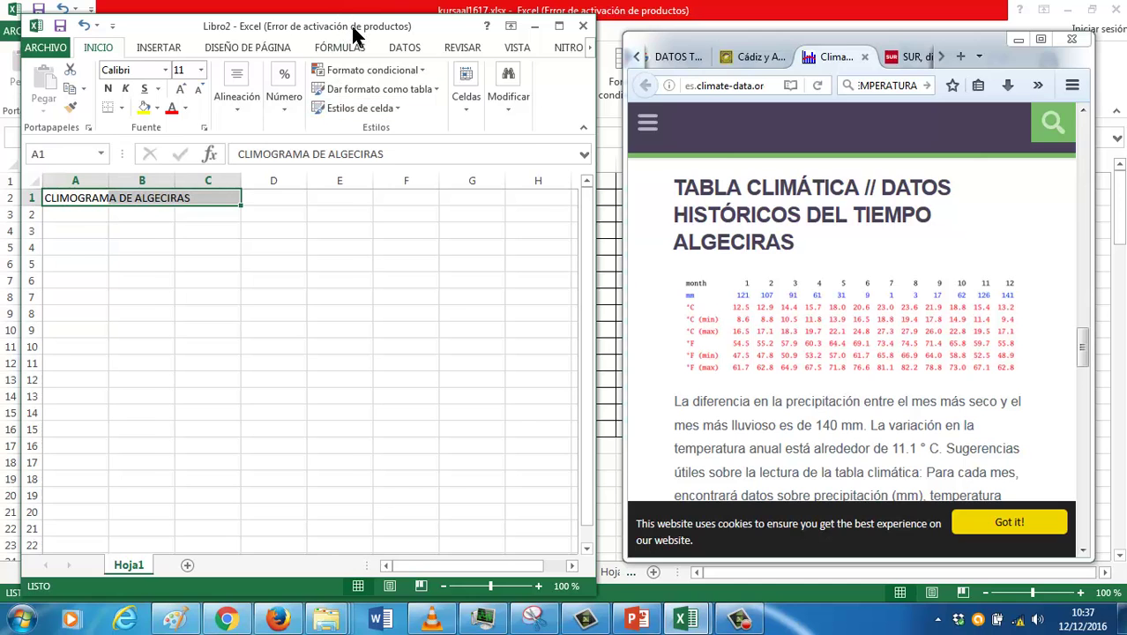
drag(352, 34, 333, 3)
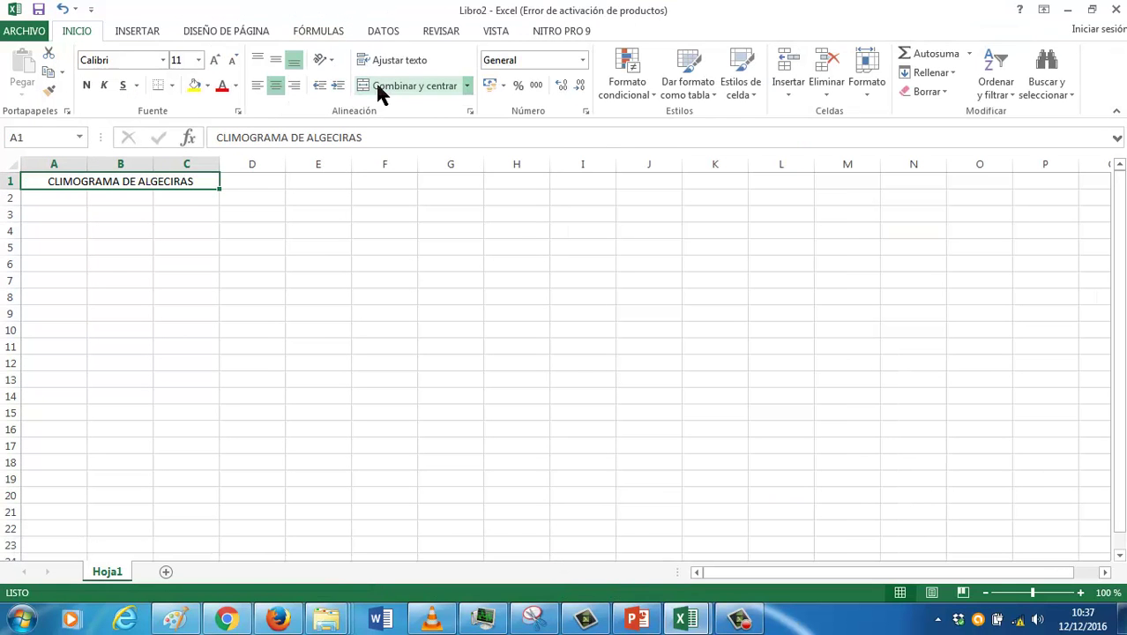
Zoom to 170% and enter month initials E, F, M, A, M in A2:A6
click(1080, 593)
click(1079, 593)
click(1080, 593)
click(1080, 593)
click(1079, 592)
click(1080, 592)
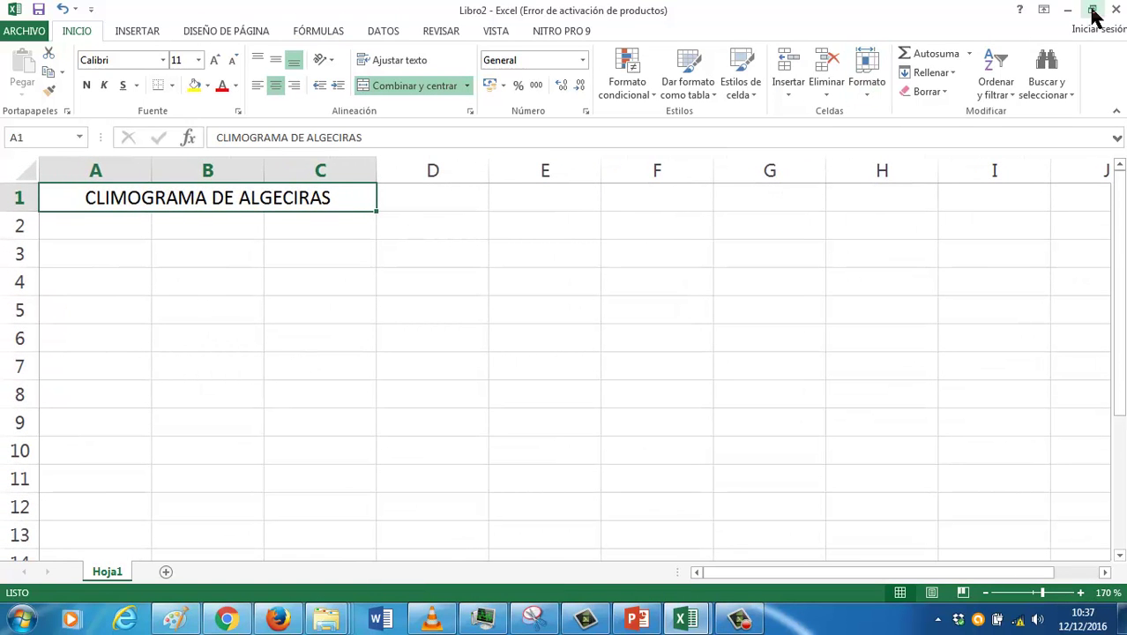
click(79, 228)
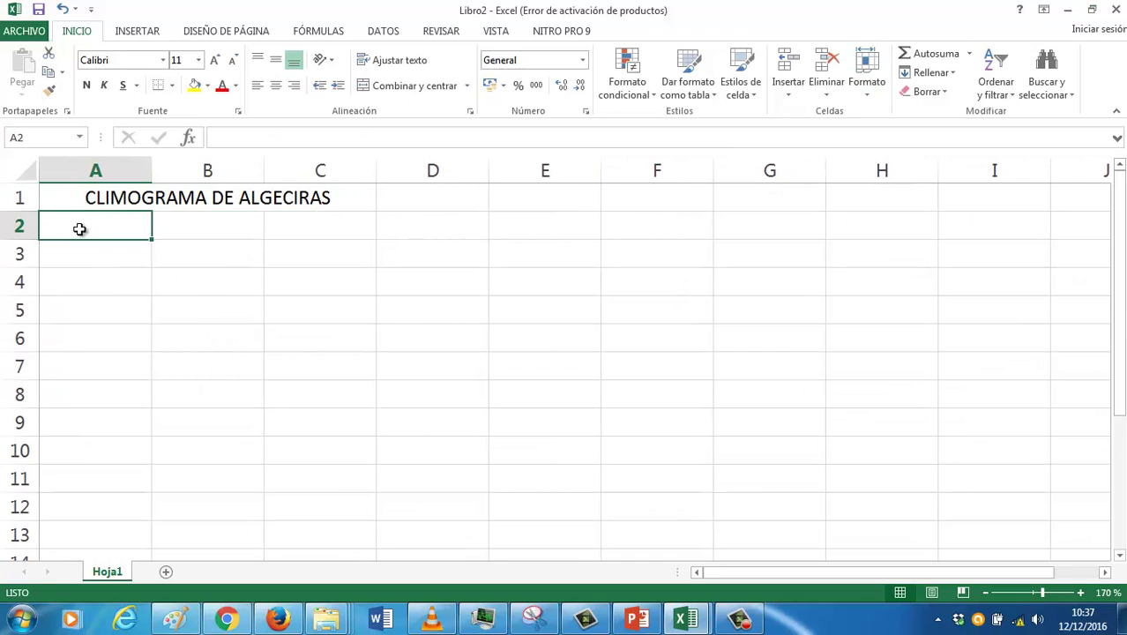
text(E)
key(Return)
text(F)
key(Return)
text(B)
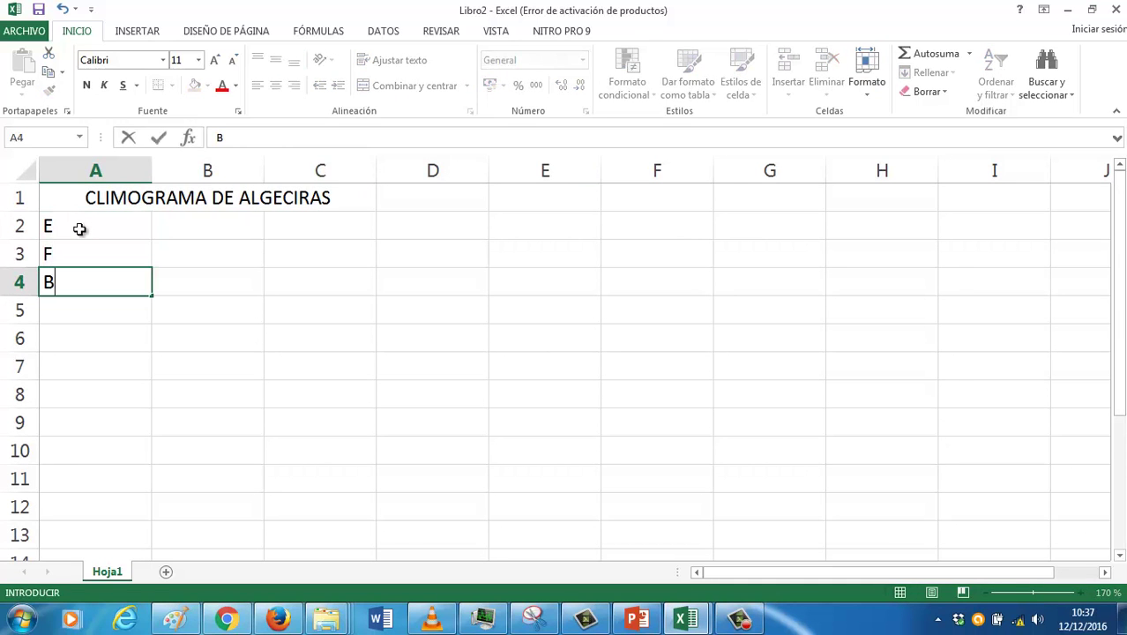
text(M)
key(Return)
text(A)
key(Return)
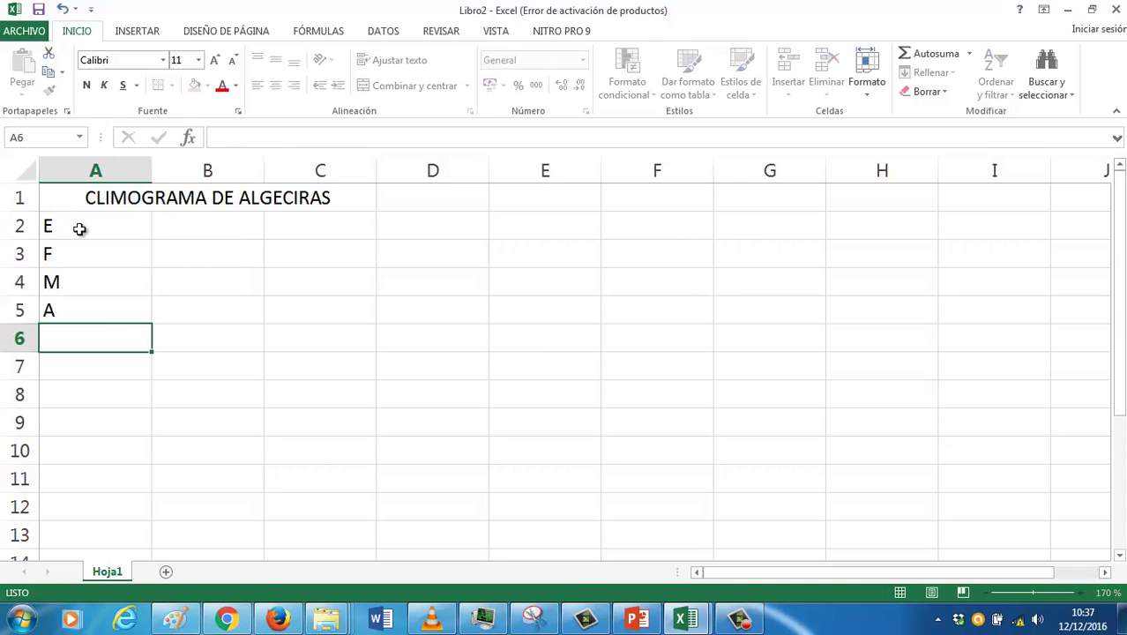
text(M)
key(Return)
Enter the remaining month initials J, J, A, S, O, N, D in A7:A13
text(J)
key(Return)
text(J)
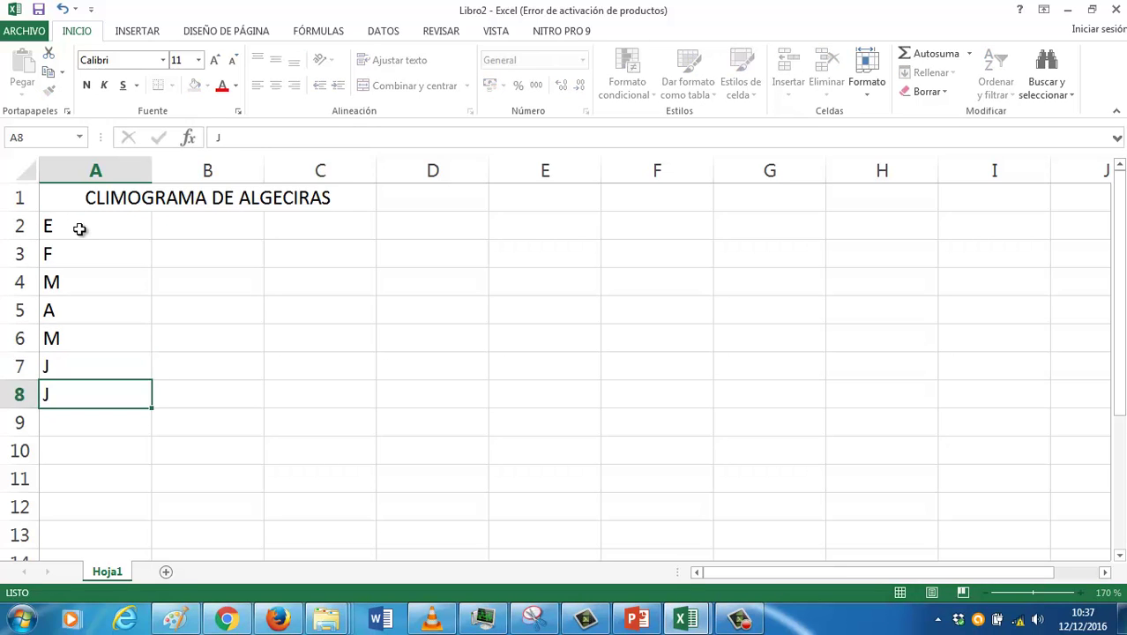
key(Return)
text(A)
key(Return)
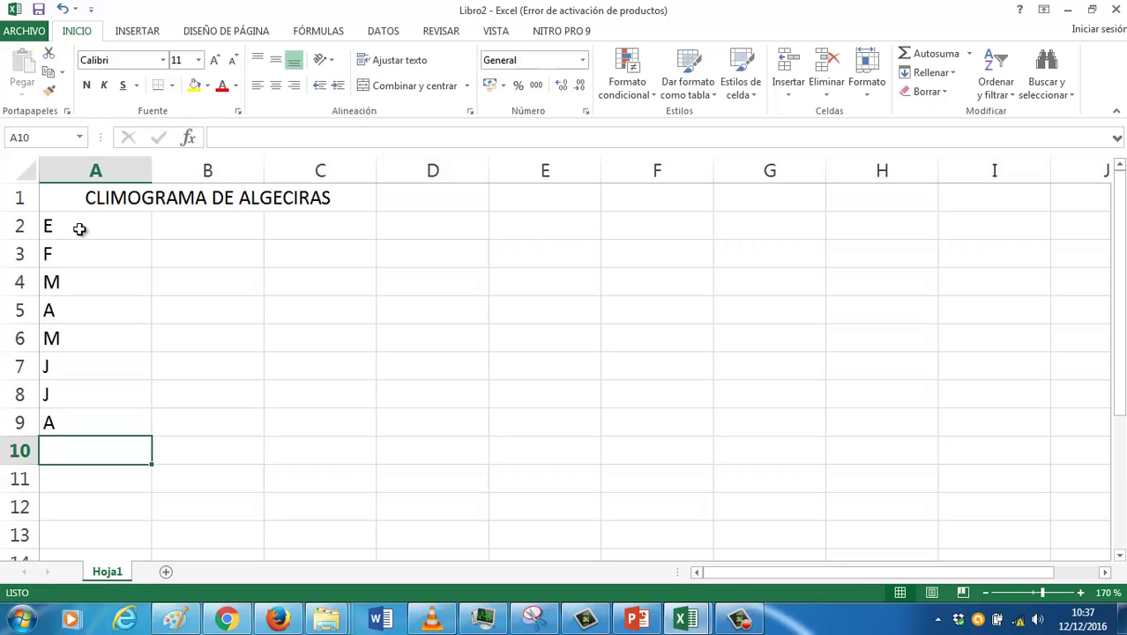
text(S)
key(Return)
text(O)
key(Return)
text(N)
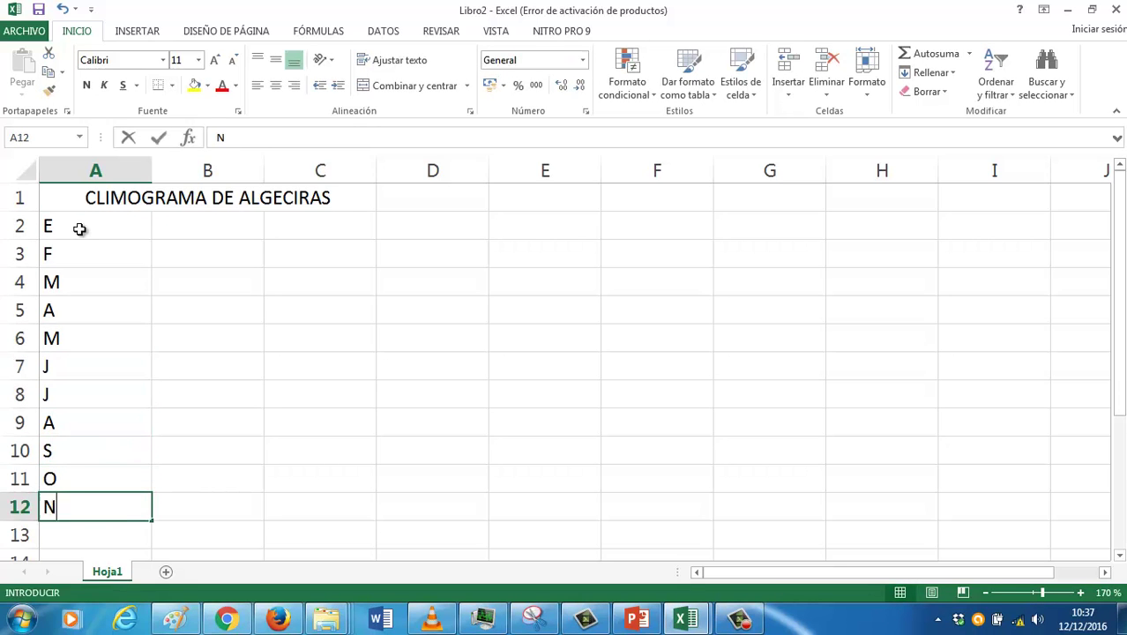
key(Return)
text(D)
key(Up)
key(Up)
key(Up)
key(Up)
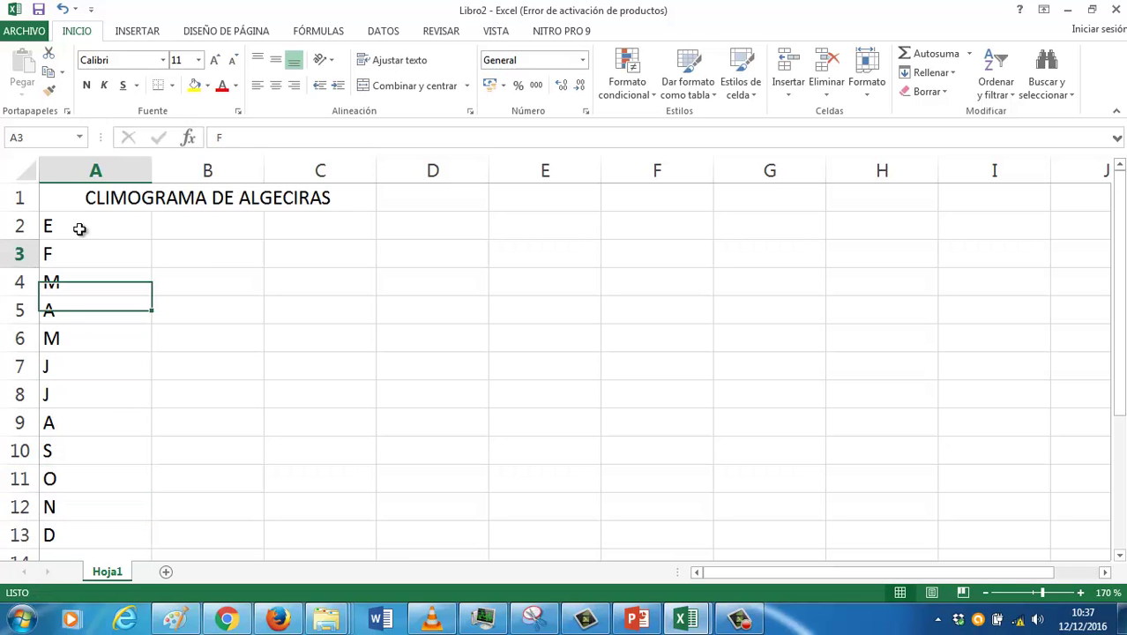
key(Up)
key(Up)
Restore the Excel window and insert a blank row 2 above the months
click(1091, 10)
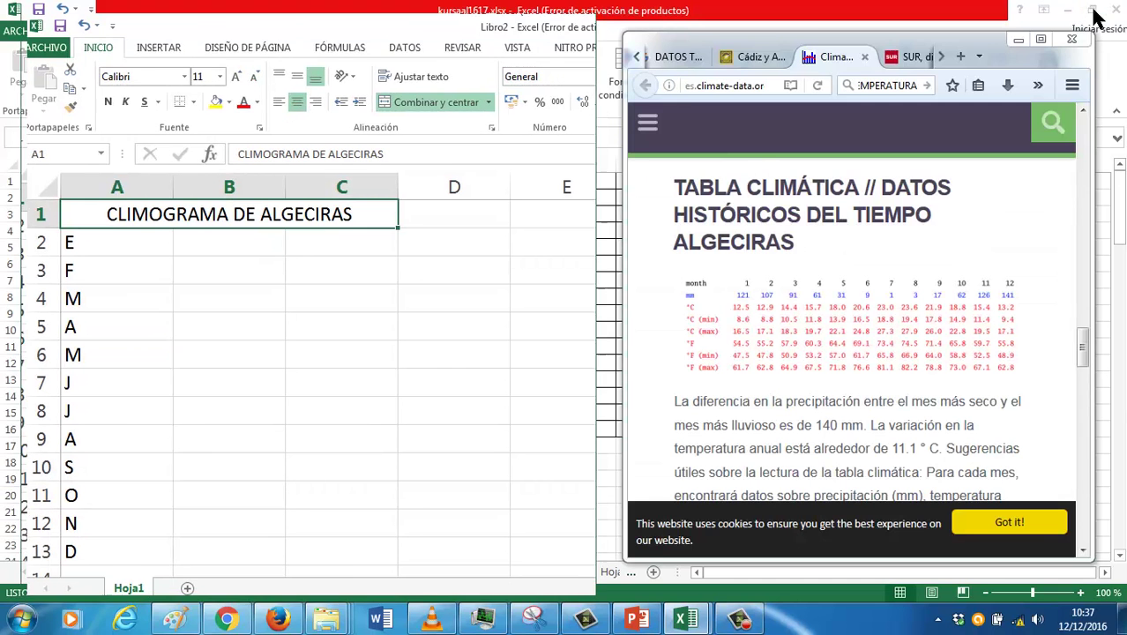
click(141, 252)
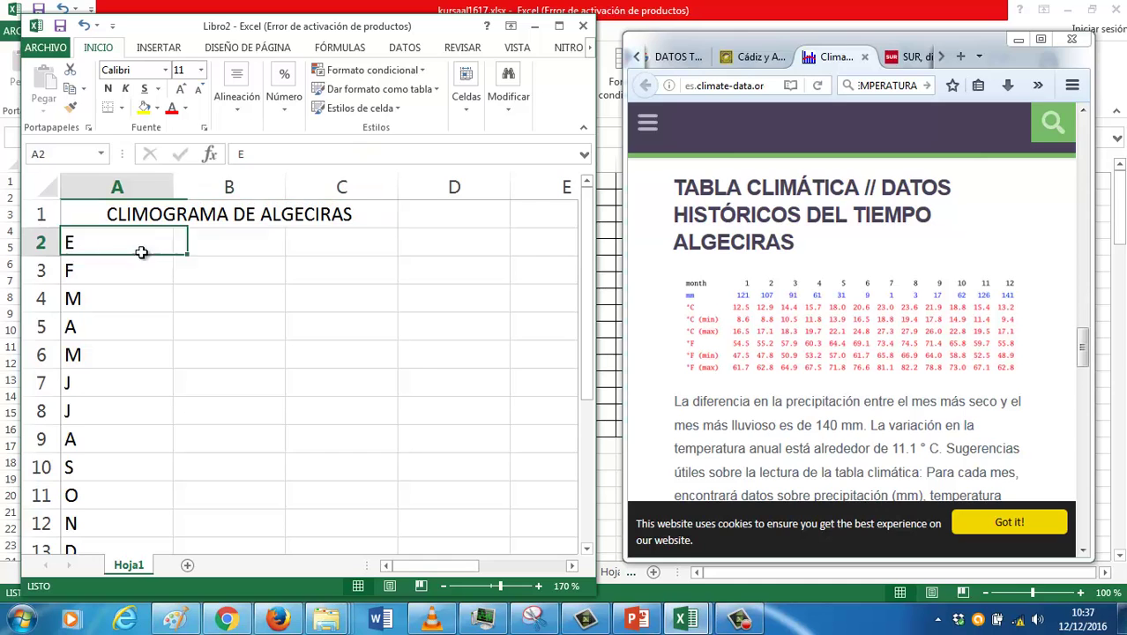
click(248, 243)
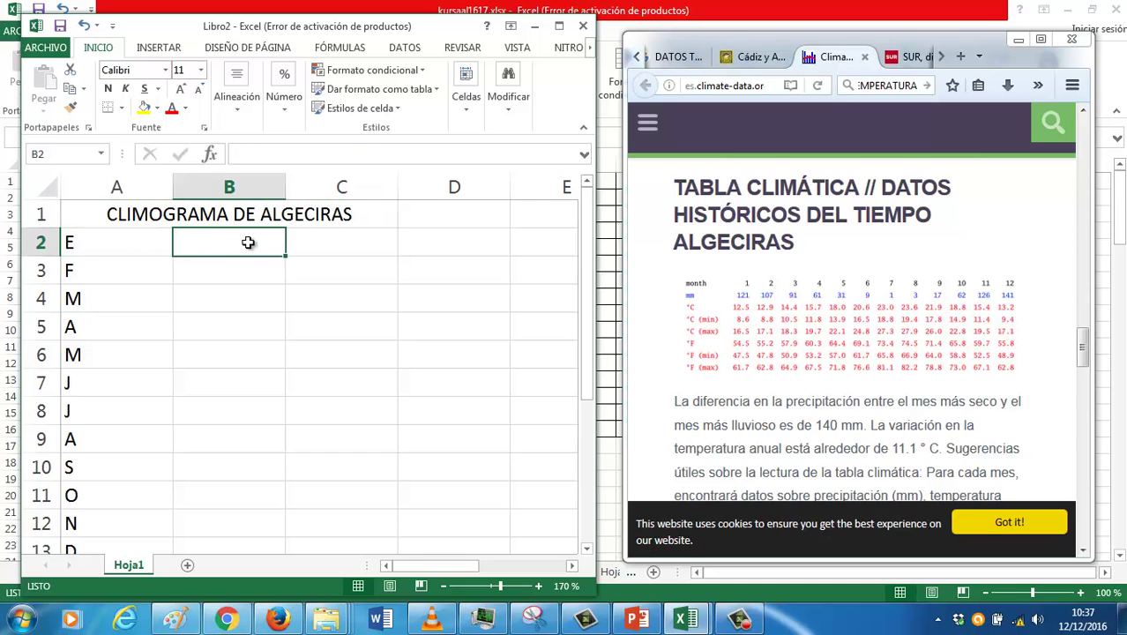
click(41, 241)
right_click(42, 240)
click(101, 352)
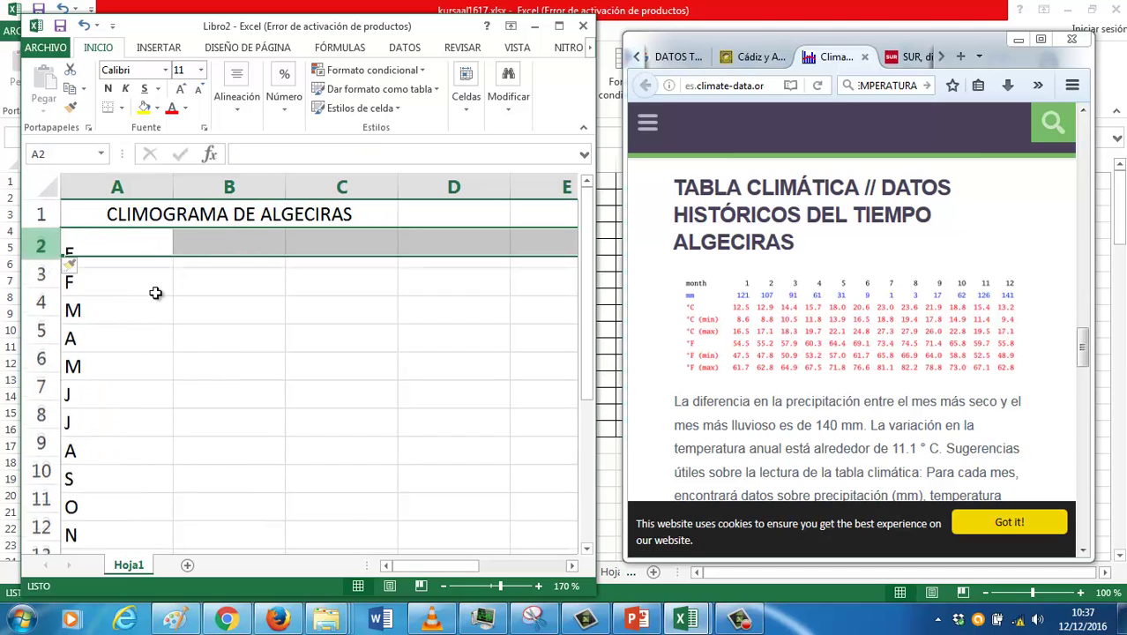
Add the headers LLUVIAS in B2 and TEMPERATURA in C2
click(206, 244)
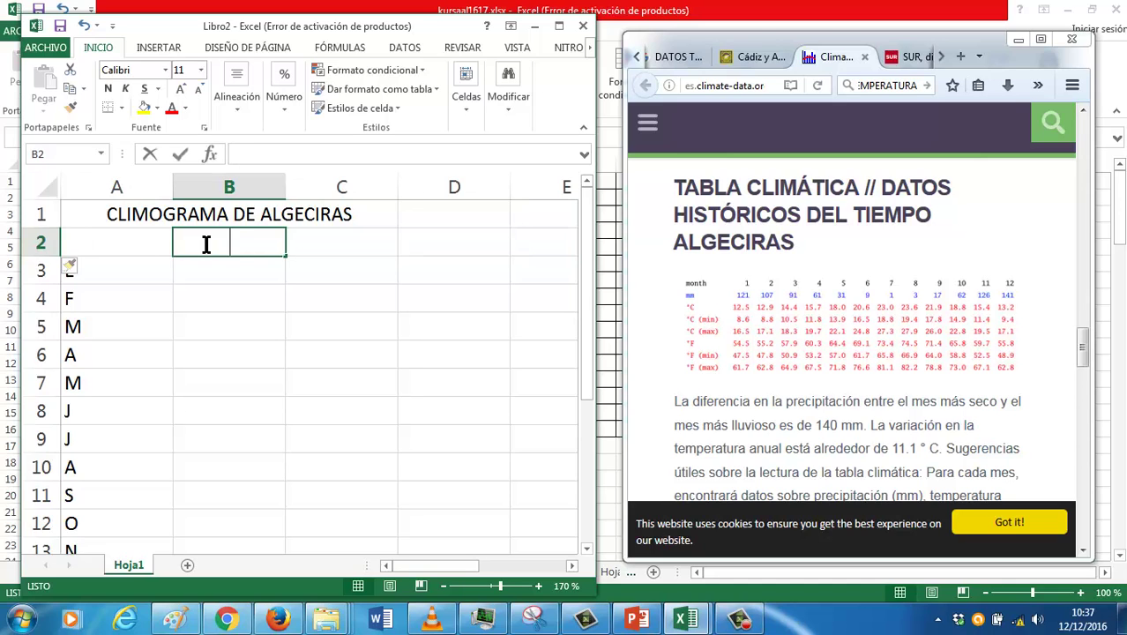
text(LLUVIAS)
key(Tab)
text(TE)
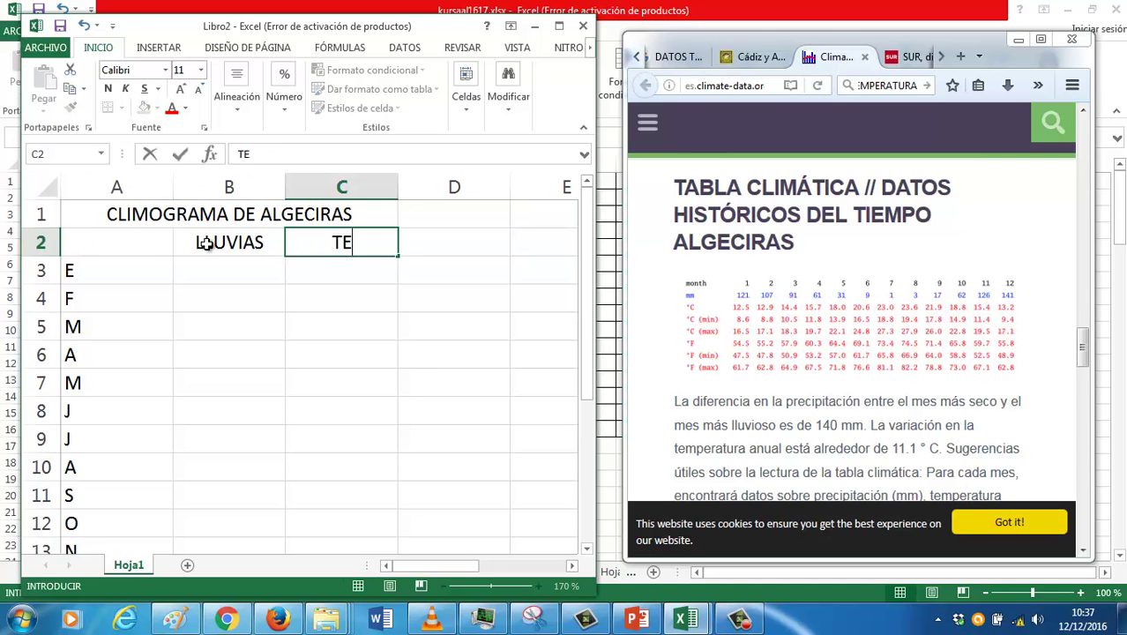
text(MPERATURA)
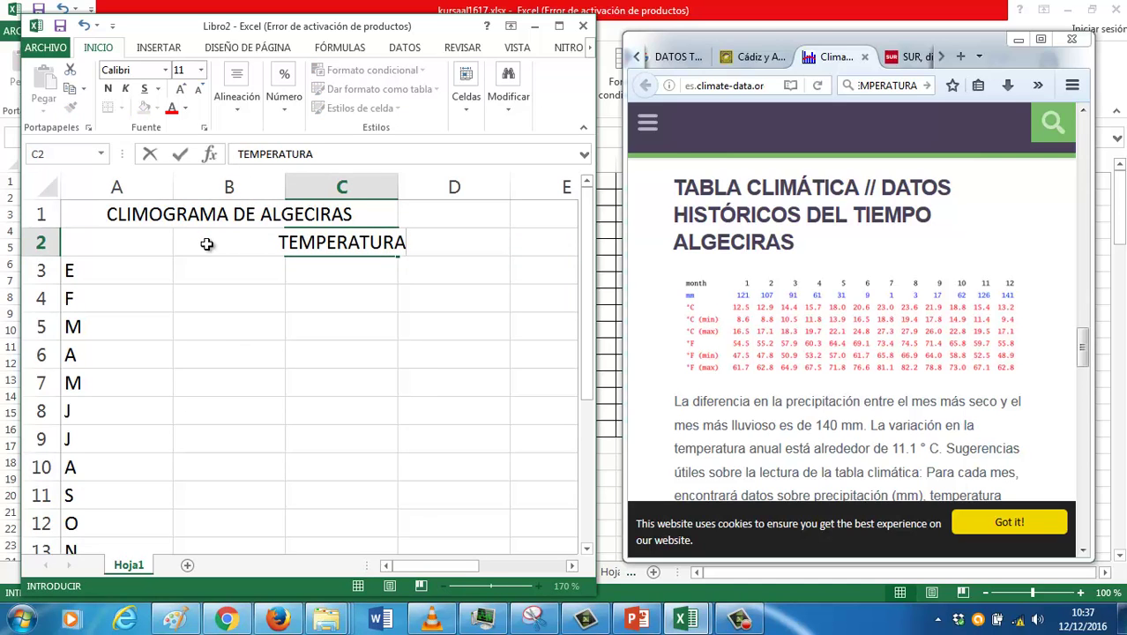
key(Return)
text(LLUVIAS)
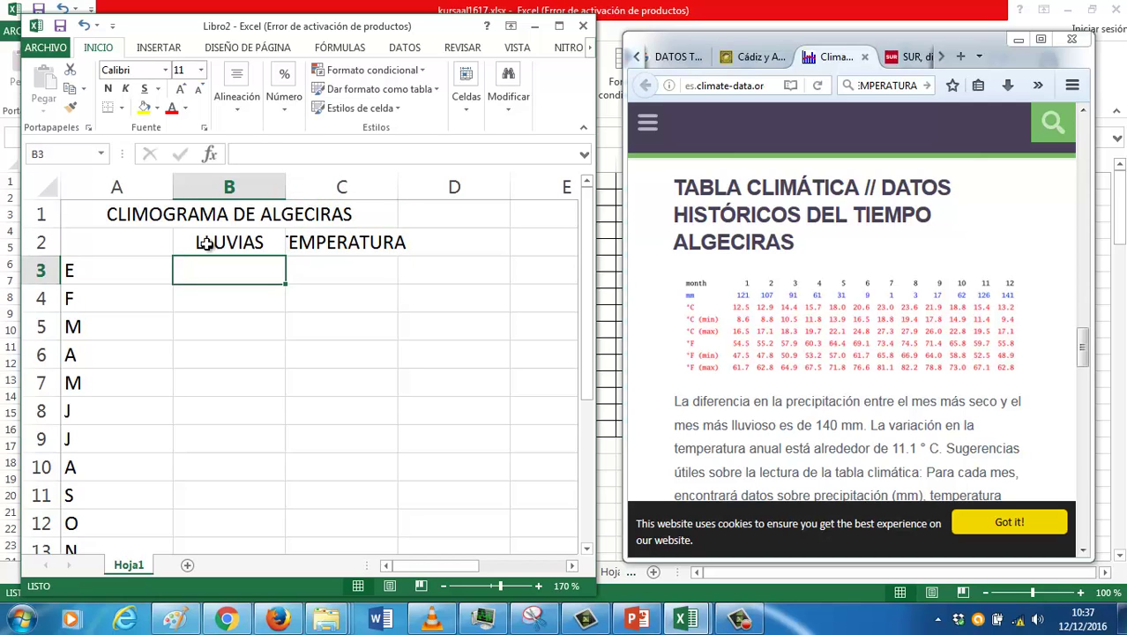
Enter January–June rainfall 121, 107, 91, 61, 31 and 9 in column B
text(121)
key(Return)
text(107)
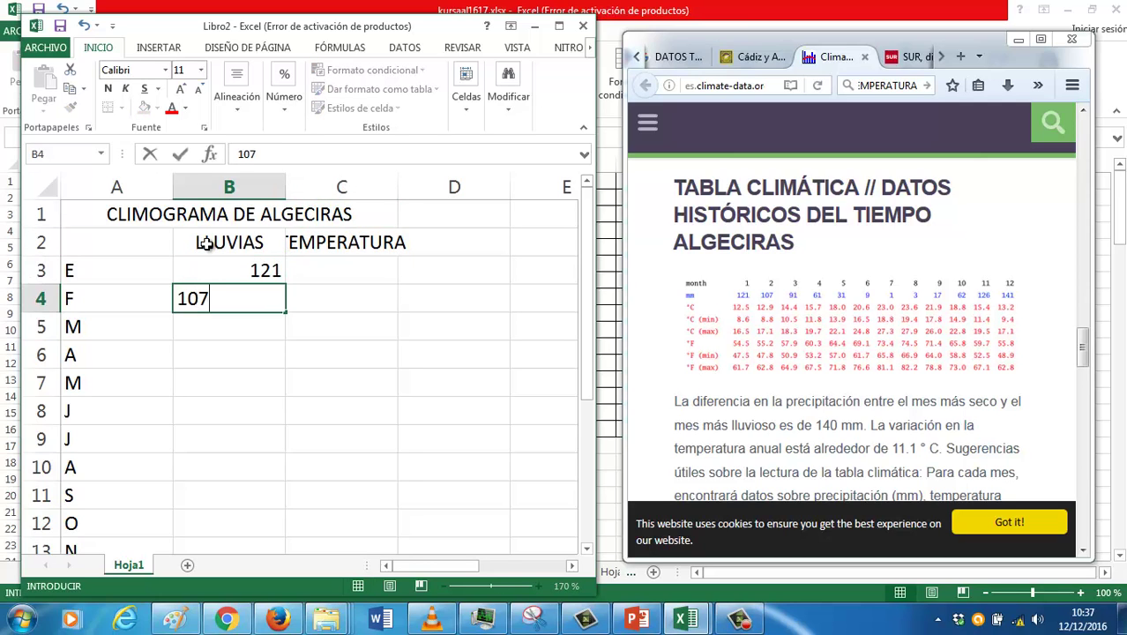
key(Return)
text(91)
key(Return)
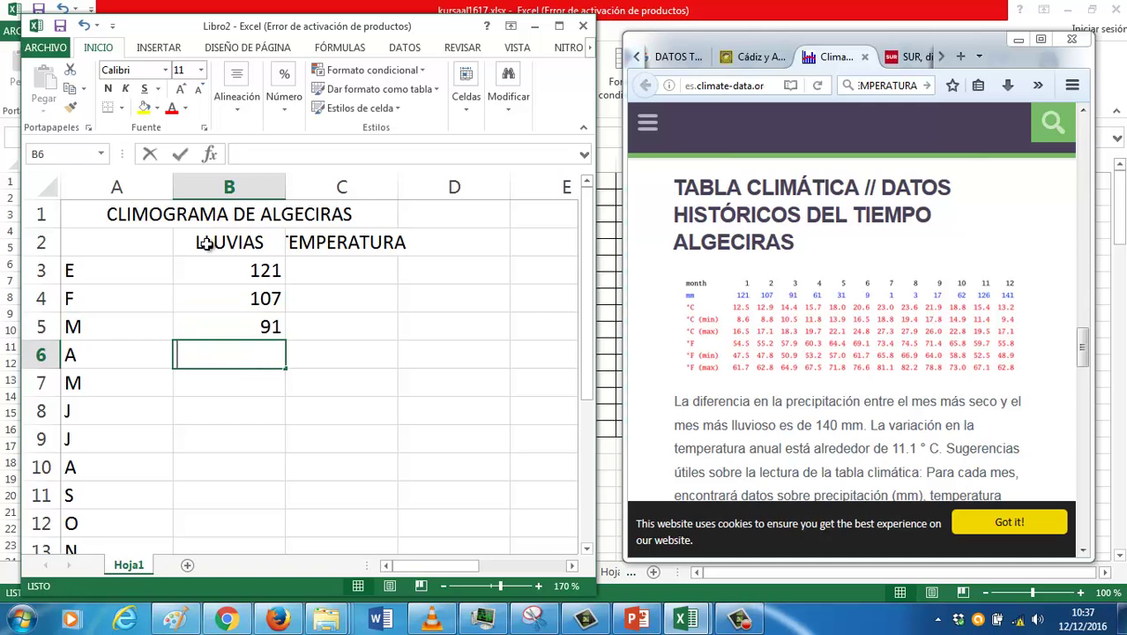
text(61)
key(Return)
text(31)
key(Return)
text(9)
key(Return)
Enter the later rainfall values 13, 17, 62, 126 and 141, then return to the headers
text(1 3)
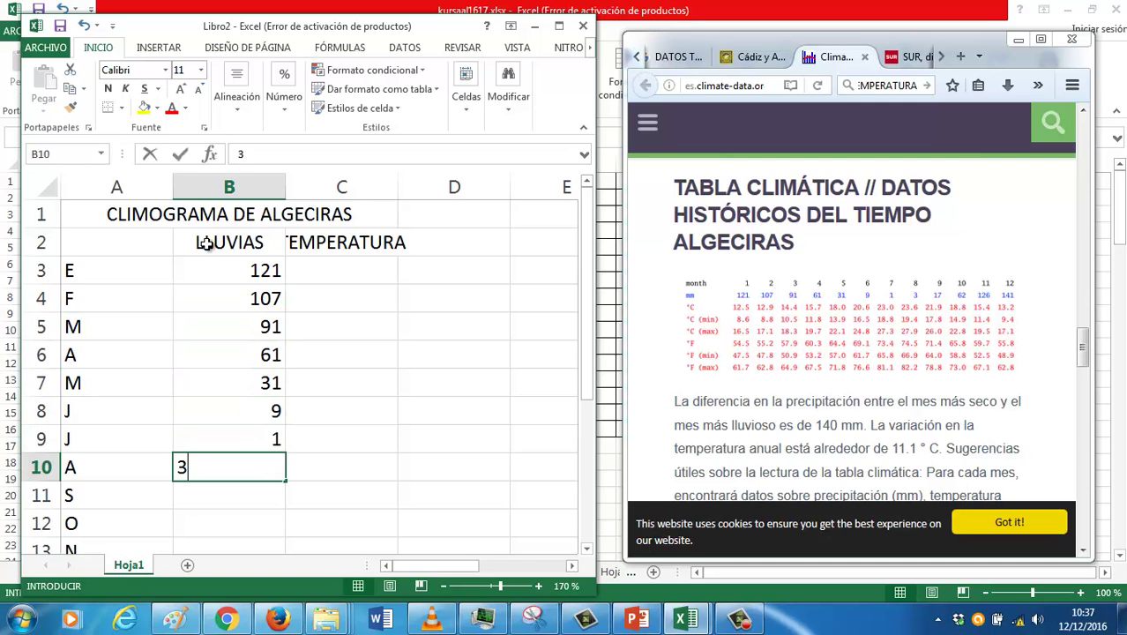
key(Return)
text(17)
key(Return)
text(62)
key(Return)
text(12)
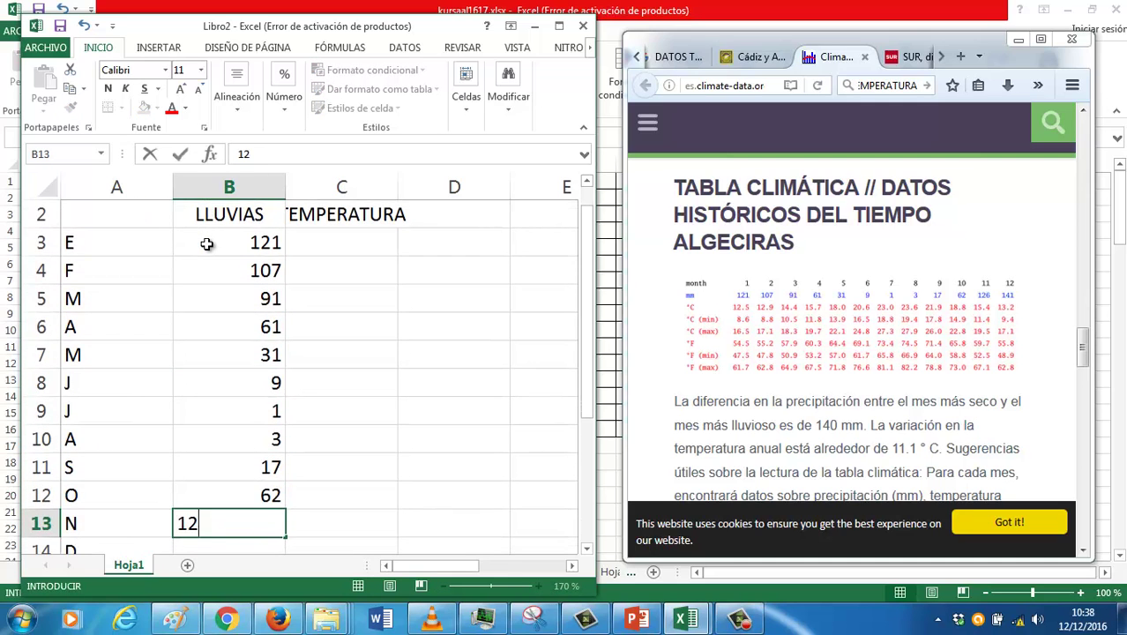
text(6)
key(Return)
text(141)
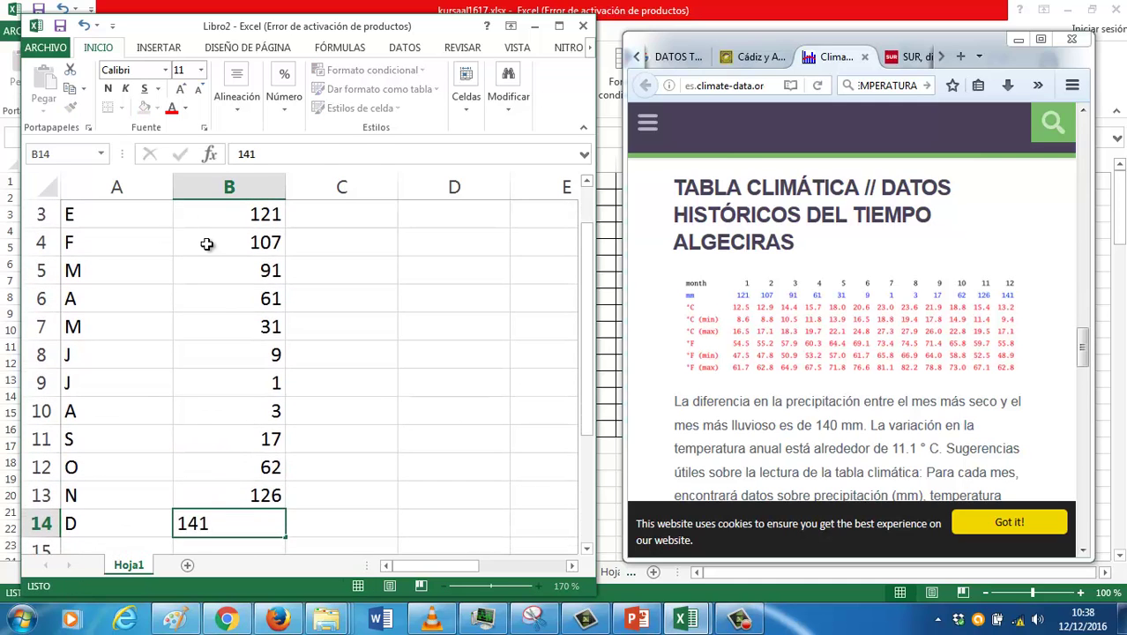
key(Return)
key(ctrl+Home)
click(206, 244)
Enter January–June temperatures in column C: 12,5, 12,9, 14,4, 15,7, 18 and 20,6
key(Right)
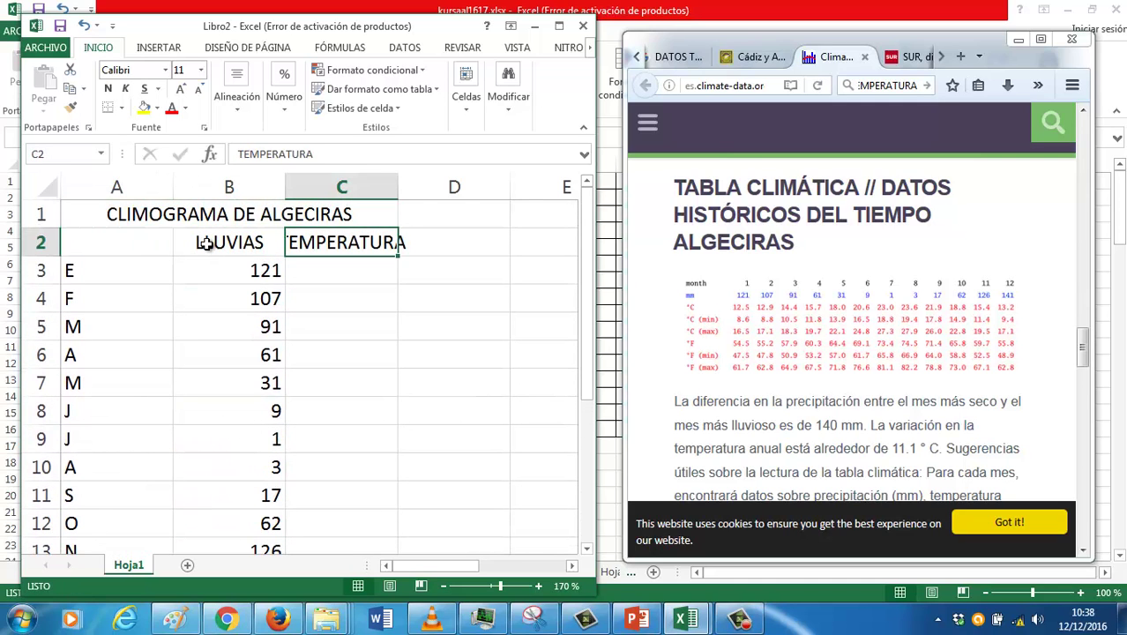
key(Down)
text(125)
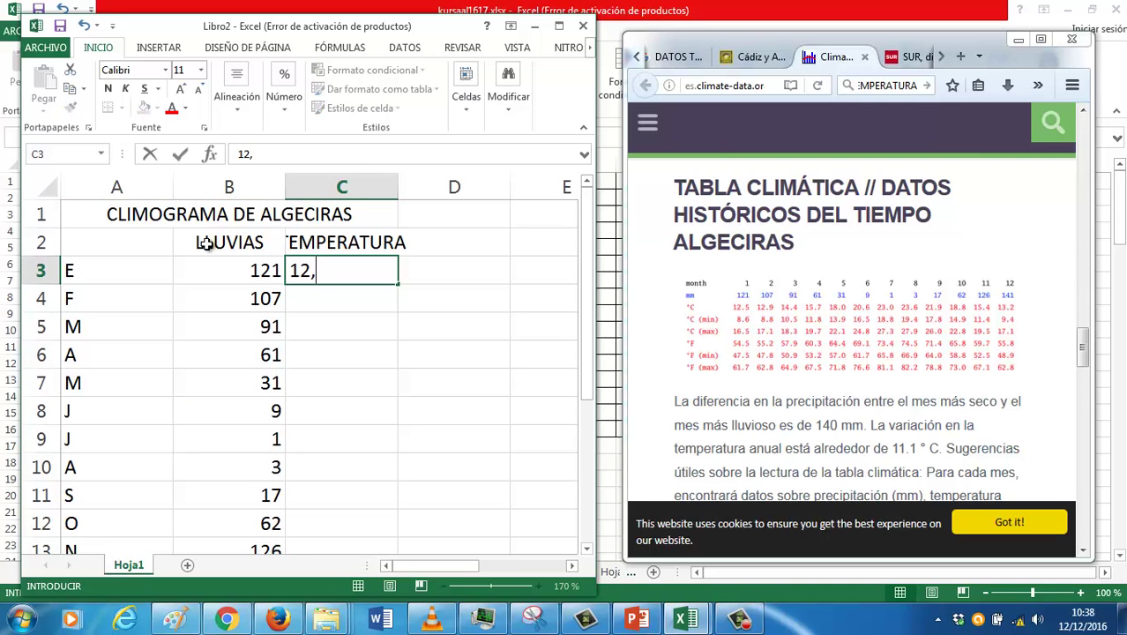
text(5)
key(Return)
text(12)
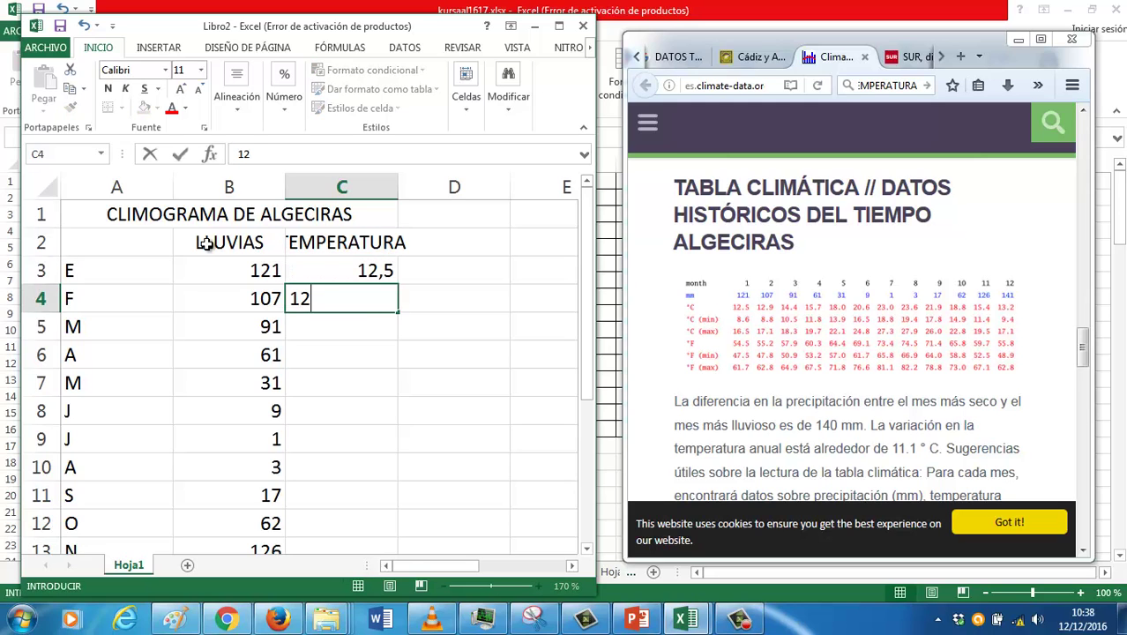
text(,9)
key(Return)
text(14,4)
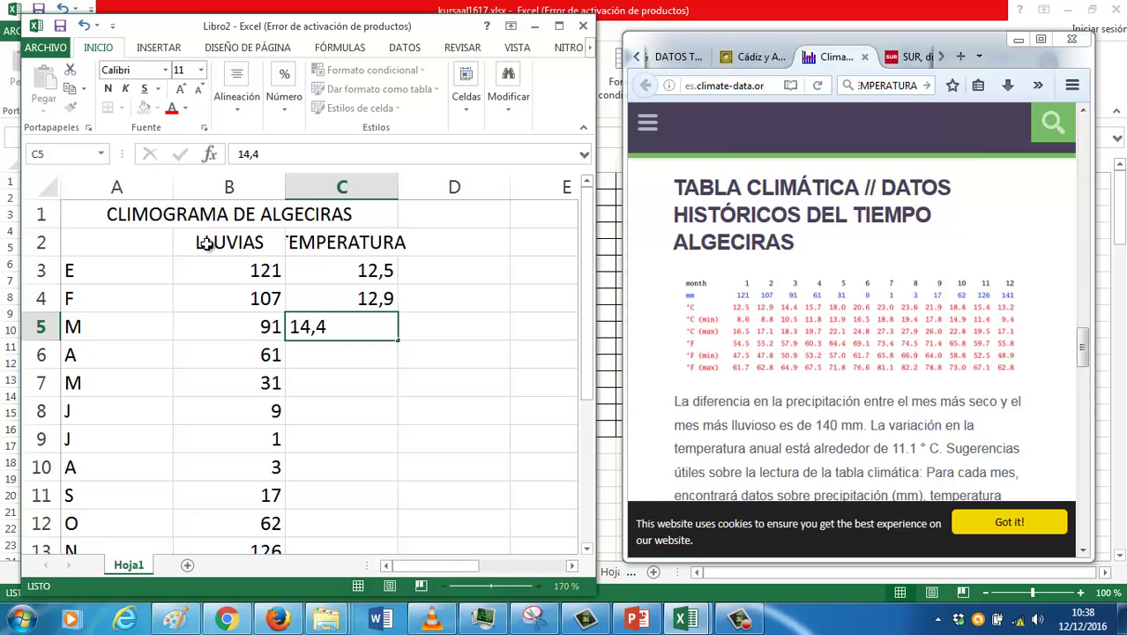
key(Return)
text(152)
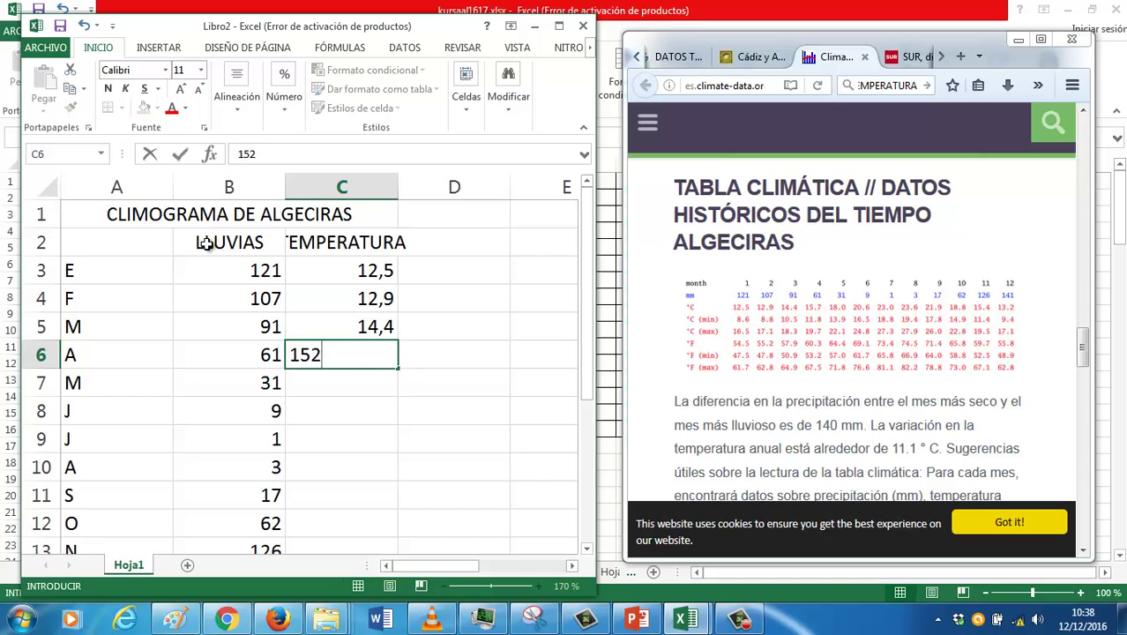
key(Return)
text(18)
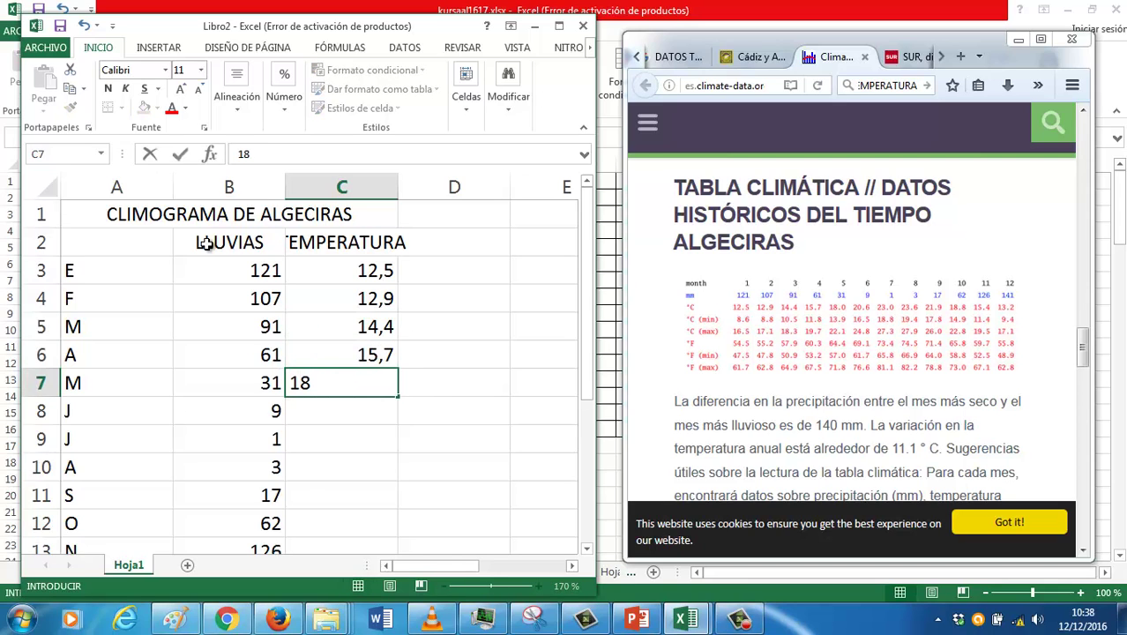
key(Return)
text(20,6)
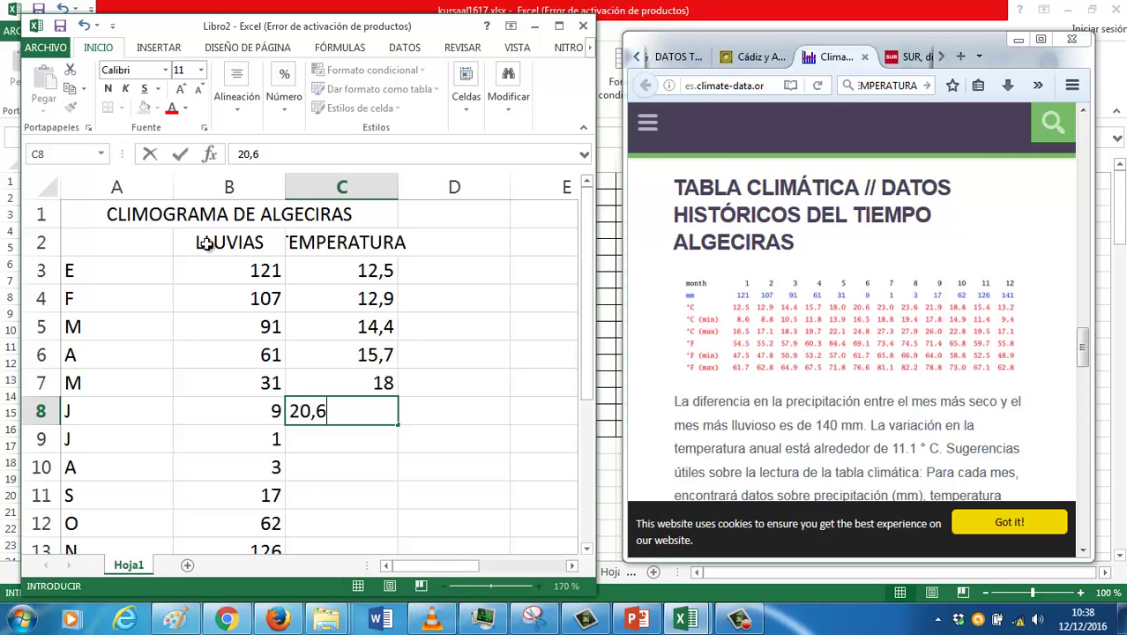
key(Return)
Enter July–December temperatures: 23, 23,6, 21,9, 18,8, 15,4 and 13,2
text(23)
key(Return)
text(23)
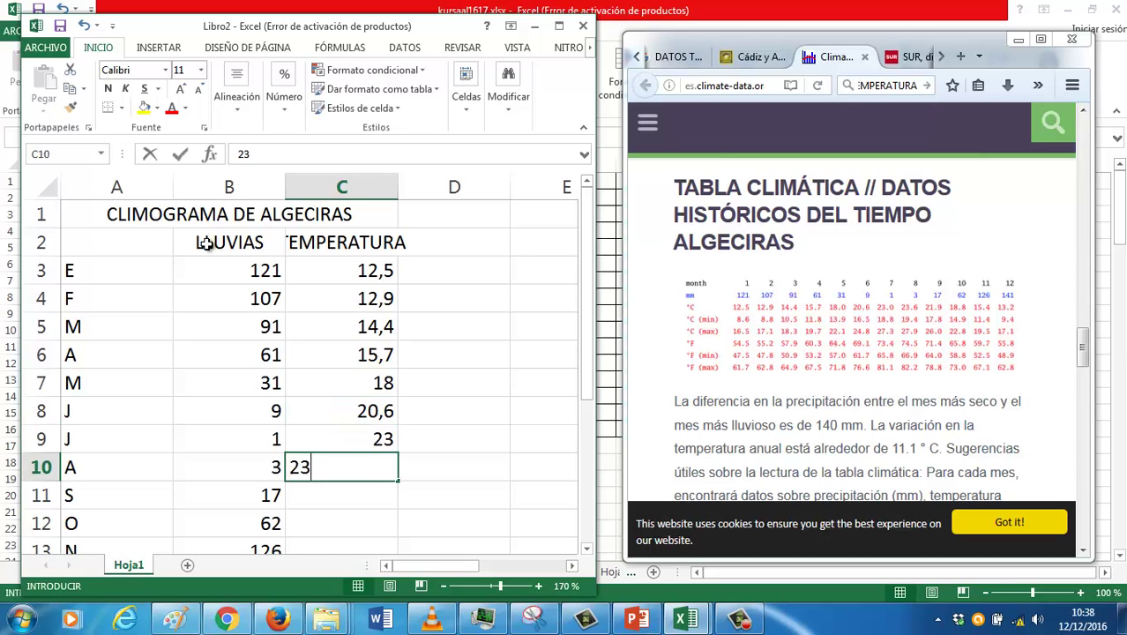
text(,6)
key(Return)
text(21,9)
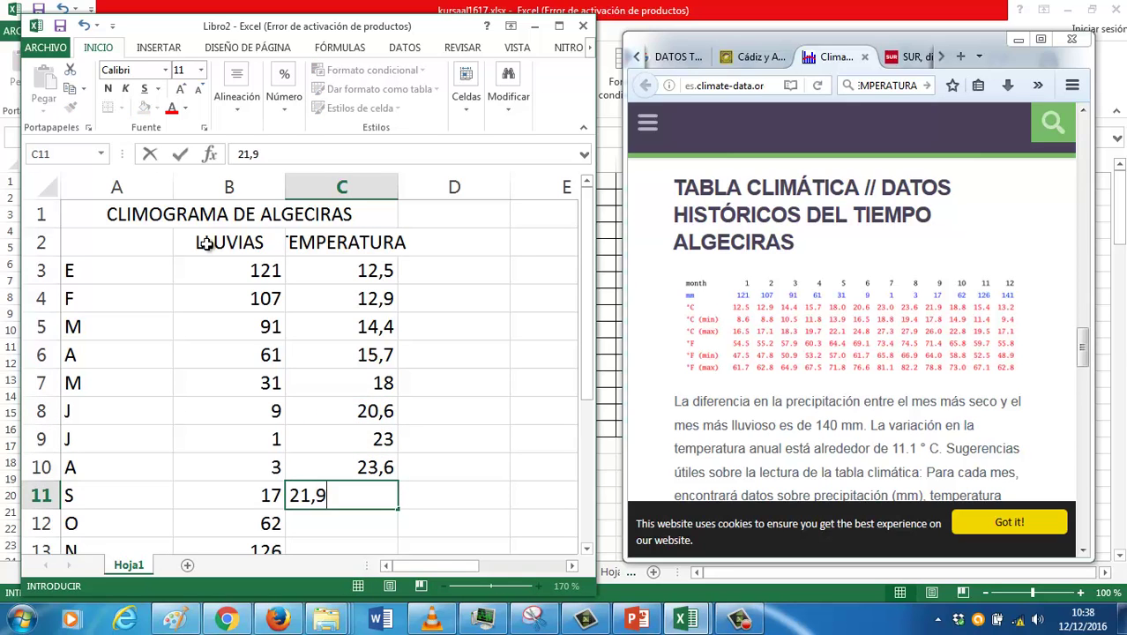
key(Return)
text(18,8)
key(Return)
text(15,4)
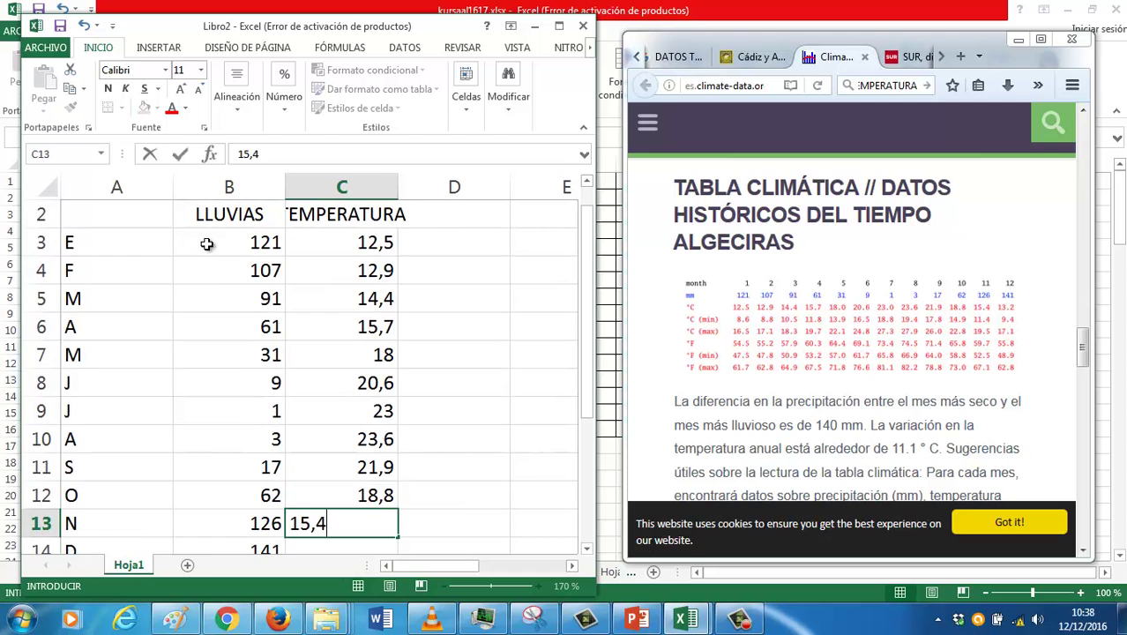
key(Return)
text(13,2)
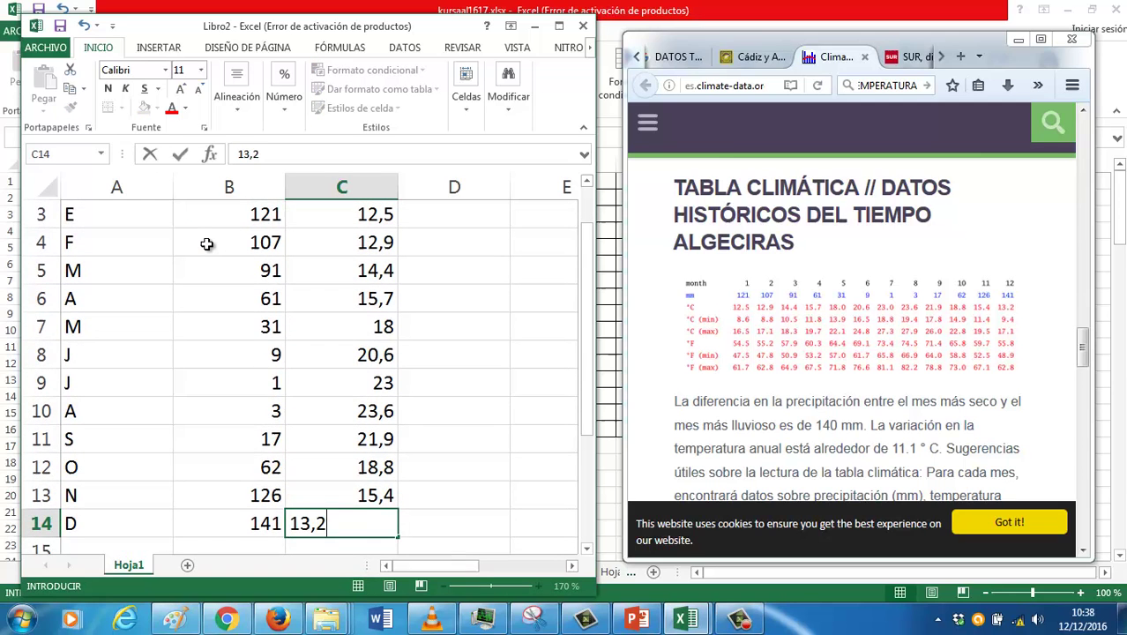
key(Up)
scroll(207, 244, up, 1)
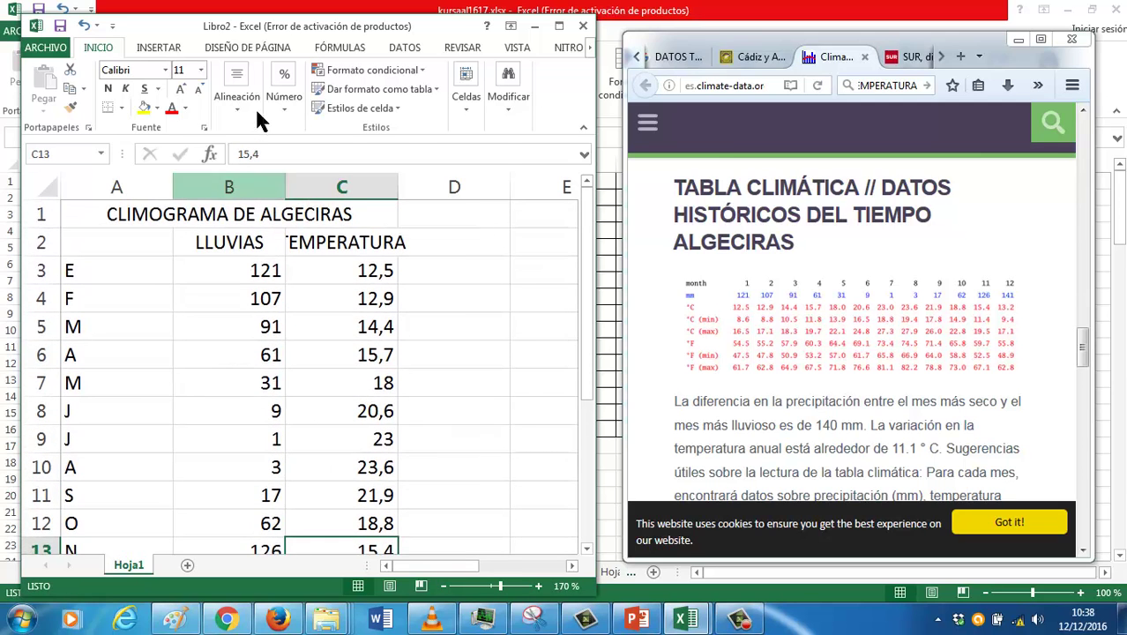
Maximize the window, widen column C to fit TEMPERATURA, and right-align the LLUVIAS and TEMPERATURA headings
double_click(302, 27)
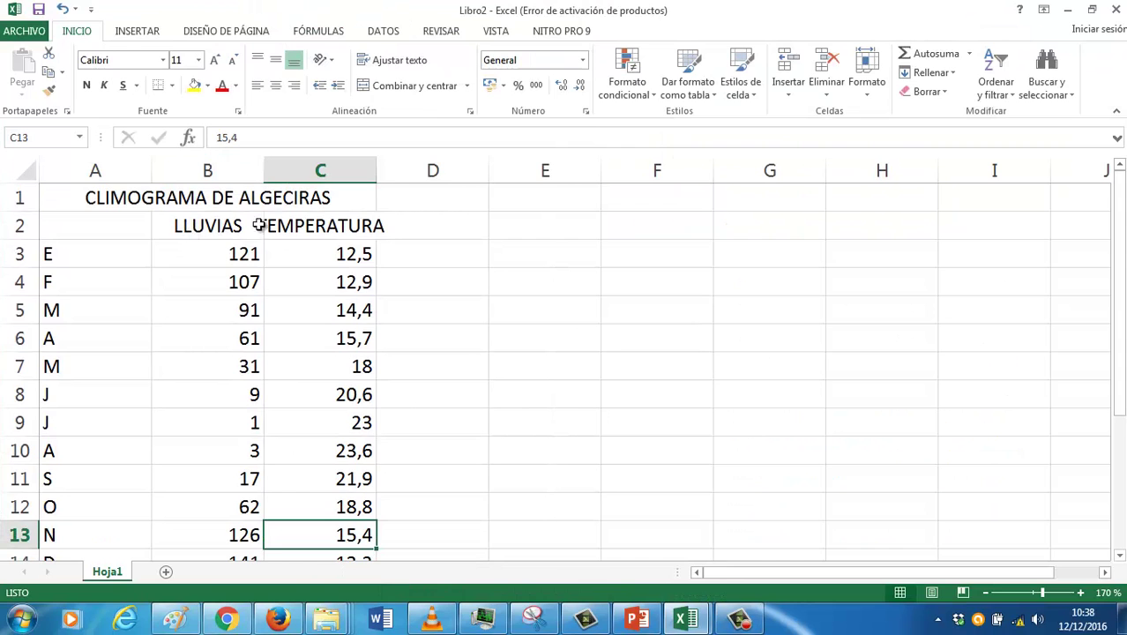
double_click(376, 171)
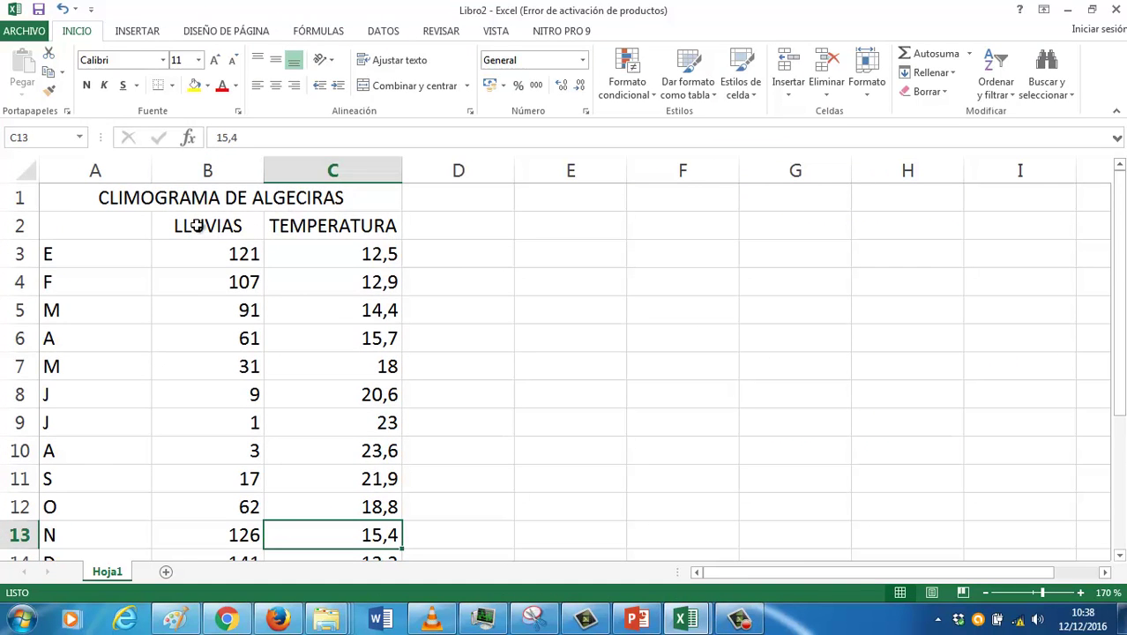
drag(197, 223, 321, 223)
click(294, 87)
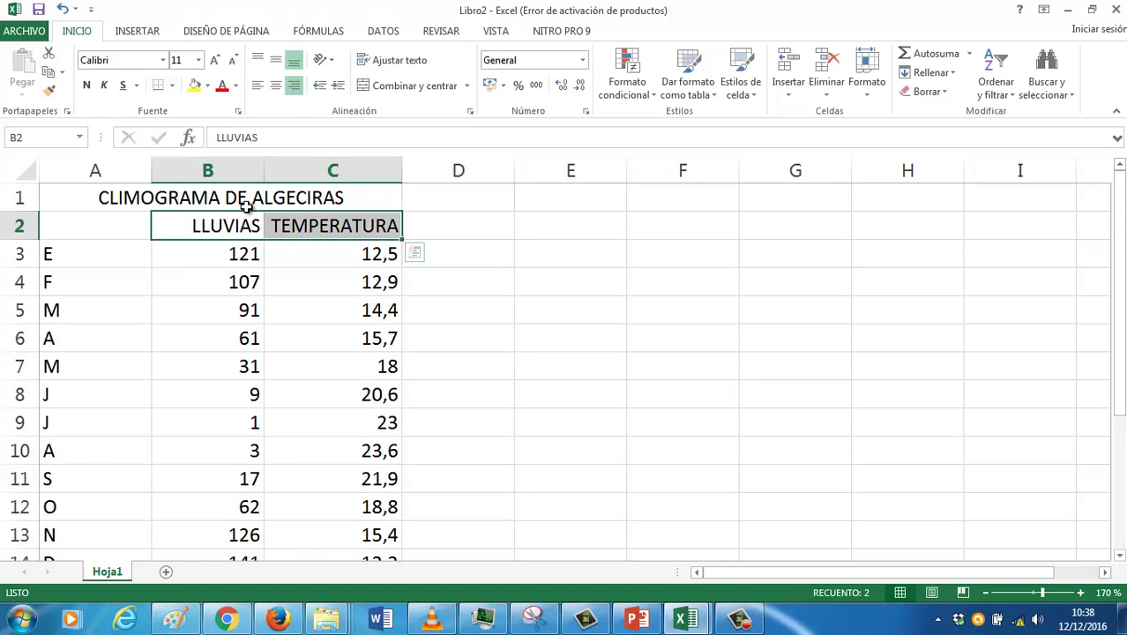
Apply Todos los bordes to every cell of the climate table
drag(246, 202, 250, 510)
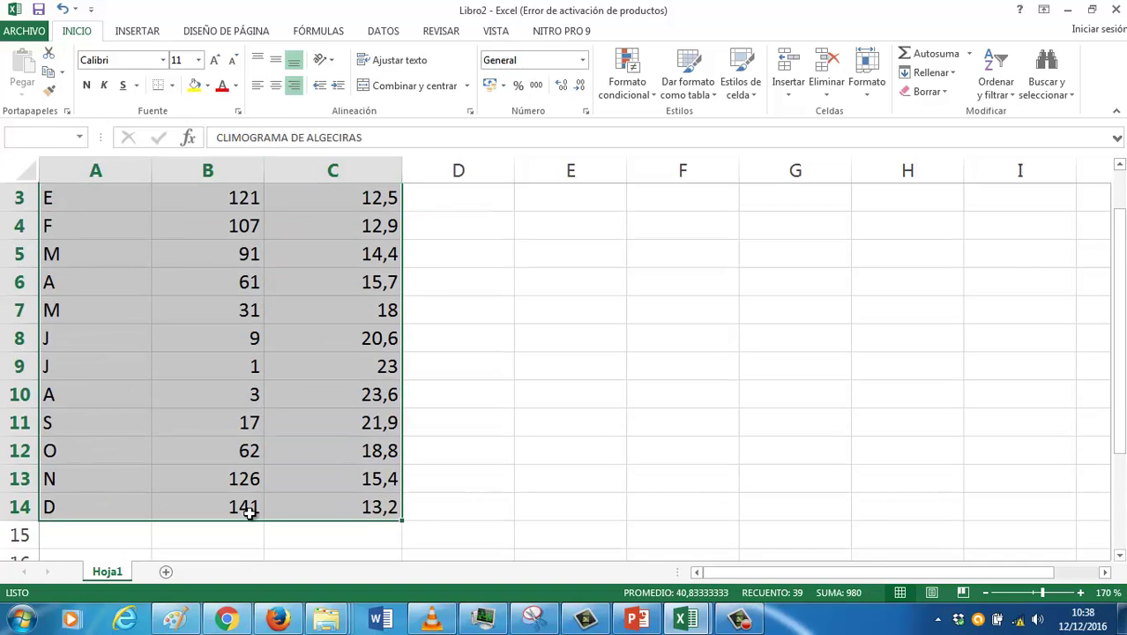
click(172, 85)
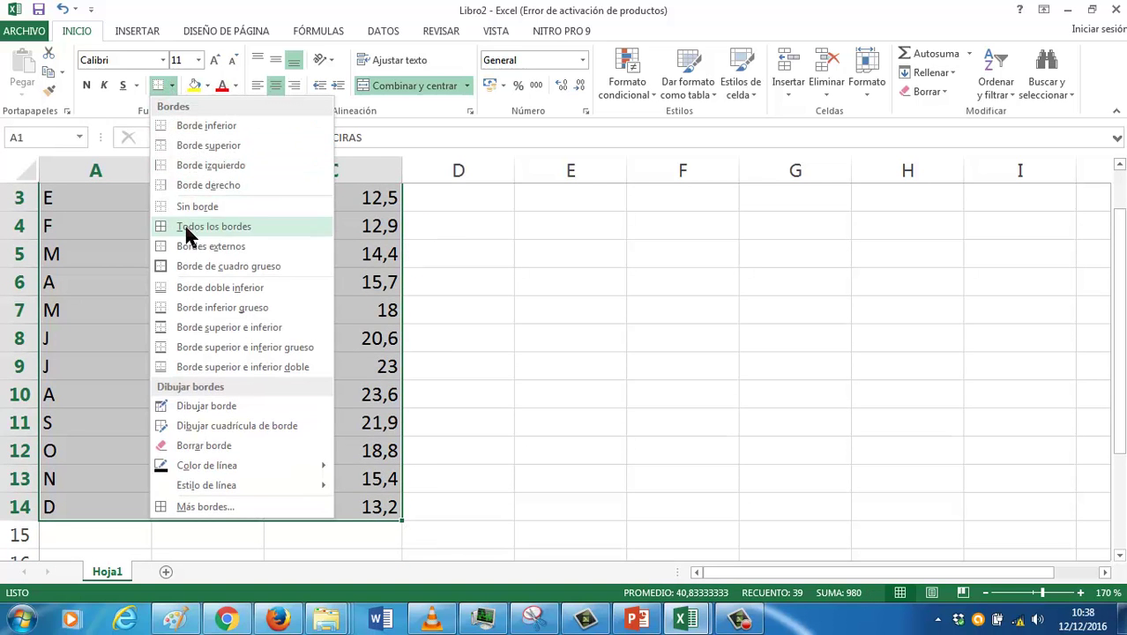
click(187, 227)
click(206, 217)
Fill the CLIMOGRAMA DE ALGECIRAS title cell A1 with gold
click(190, 197)
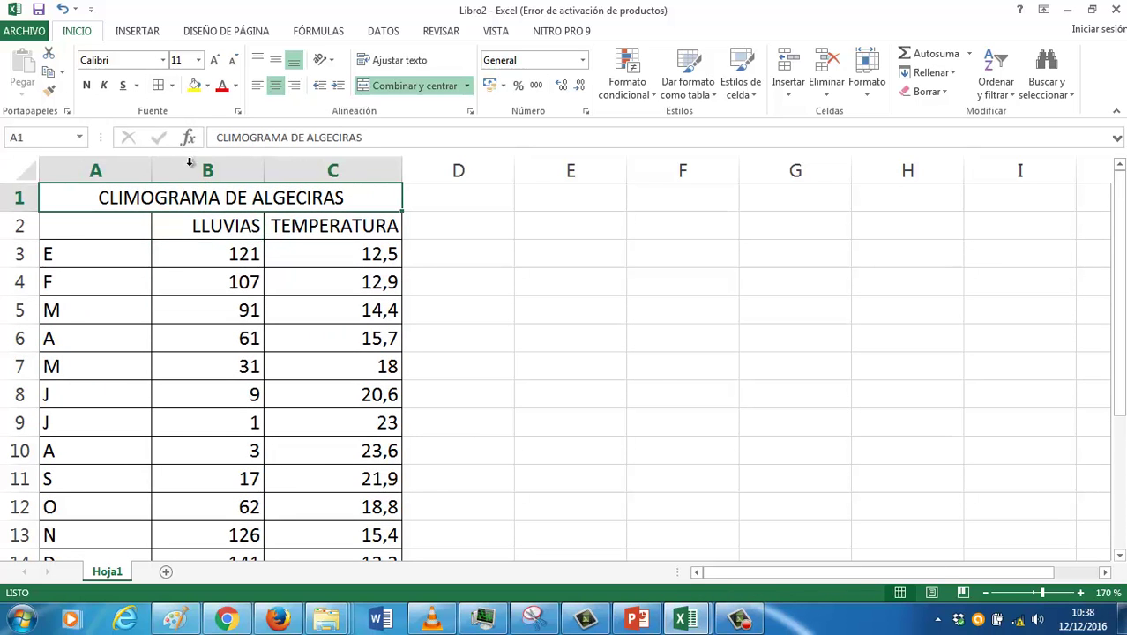
click(207, 87)
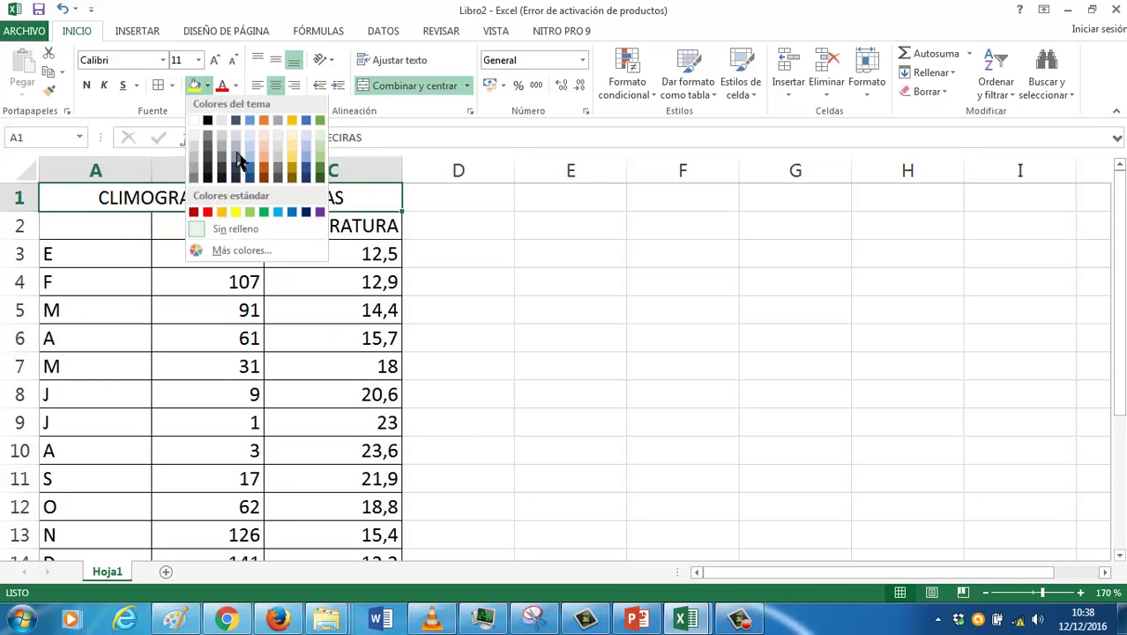
click(293, 165)
Bold A1:C2 and the month letters, zoom out to 160%, and select the table data
click(243, 224)
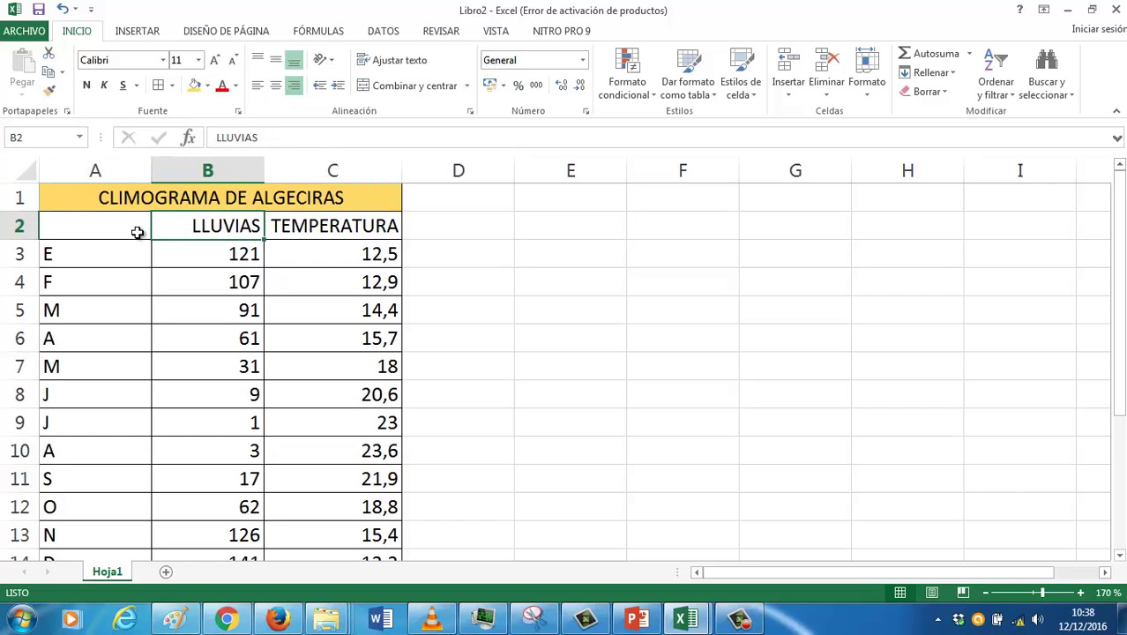
drag(139, 198, 142, 227)
click(85, 85)
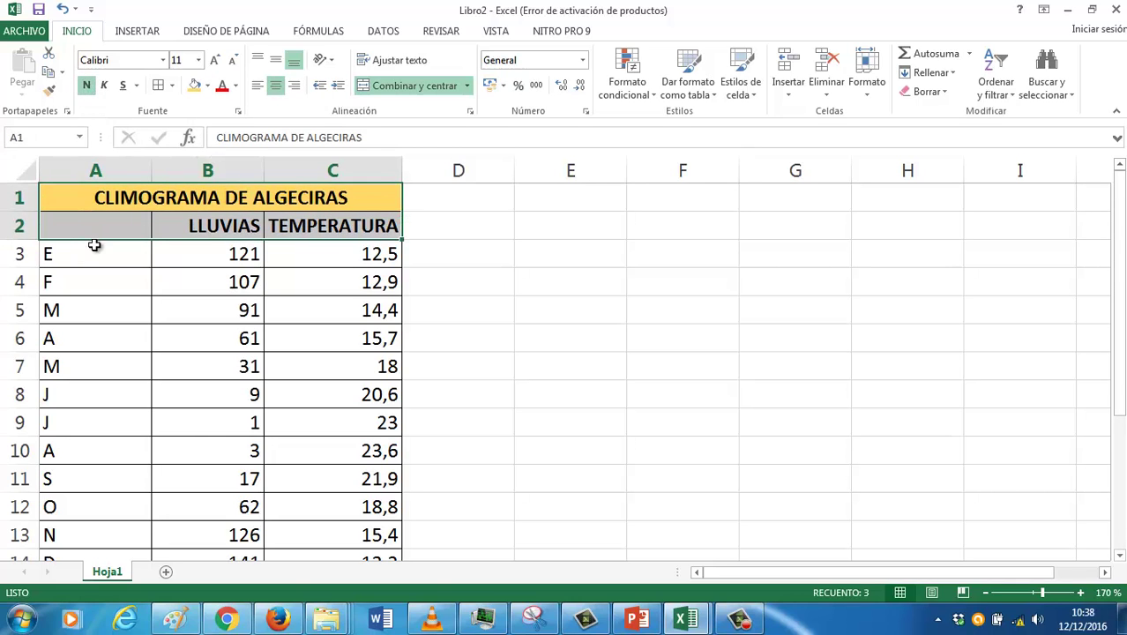
drag(103, 253, 101, 556)
click(87, 85)
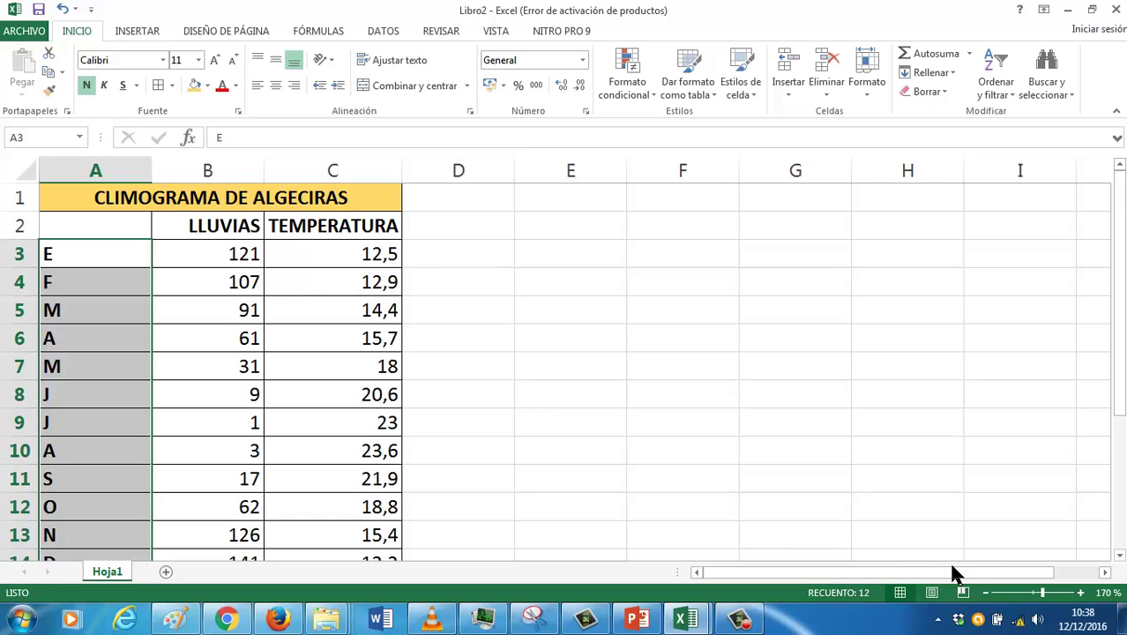
click(984, 594)
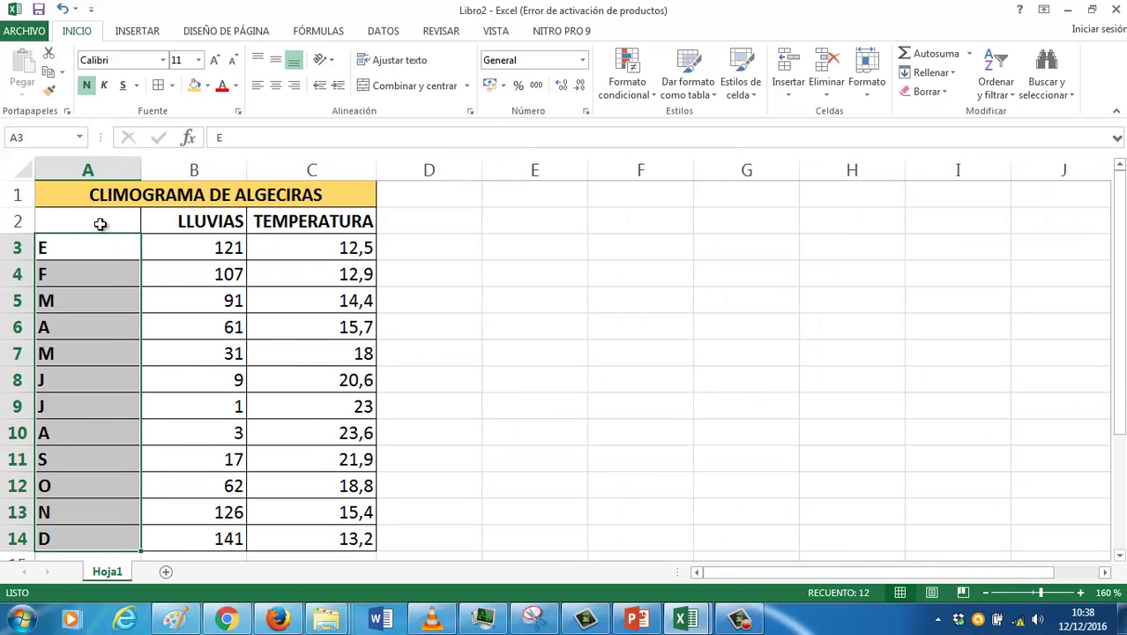
mouse_move(95, 221)
mouse_down()
mouse_move(318, 496)
mouse_move(322, 536)
mouse_up()
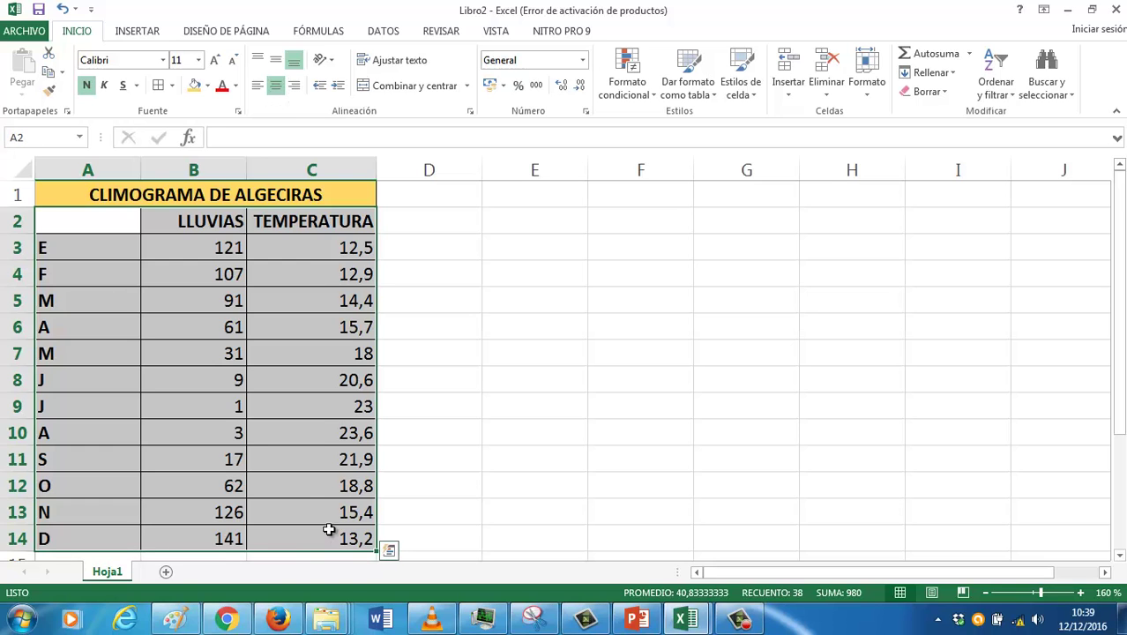
Insert a Línea con marcadores chart of the monthly LLUVIAS and TEMPERATURA data
click(144, 32)
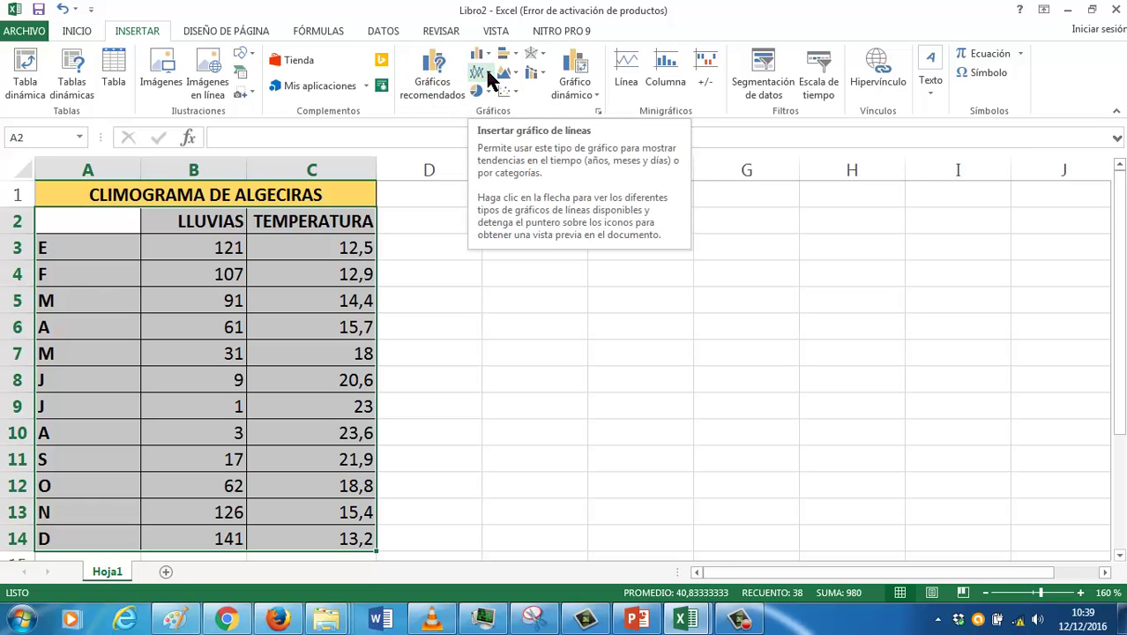
click(489, 72)
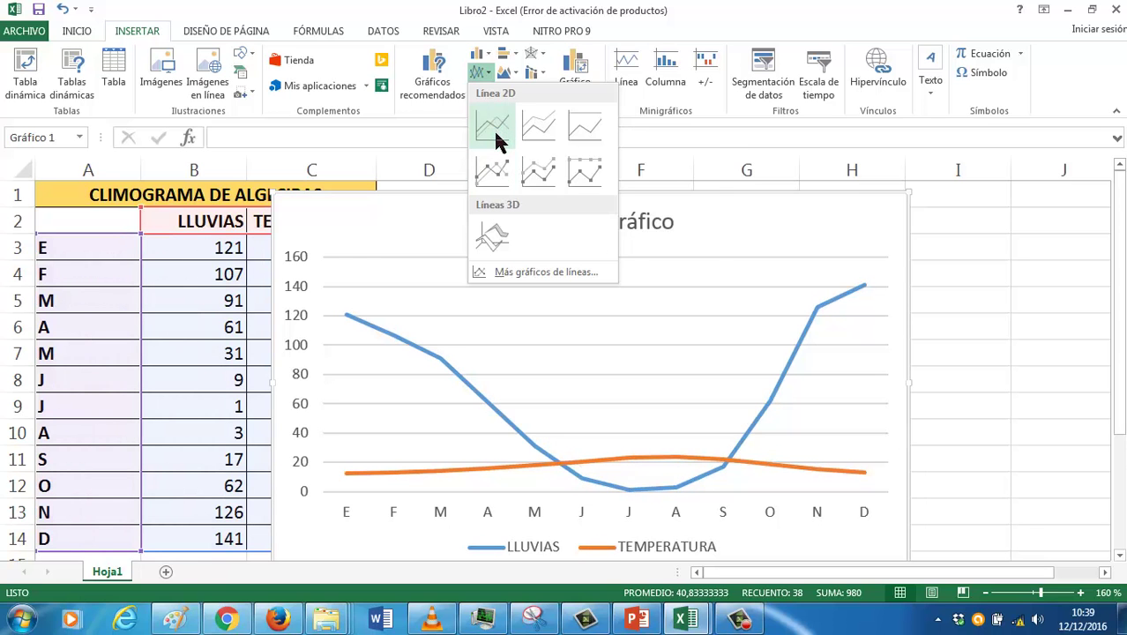
click(493, 171)
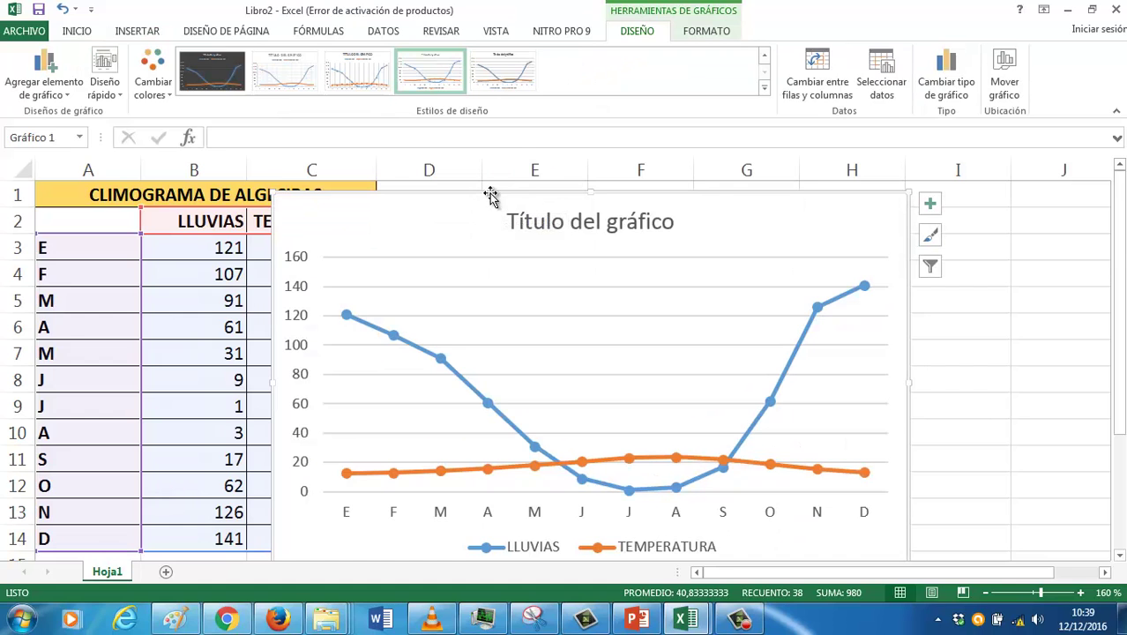
right_click(459, 379)
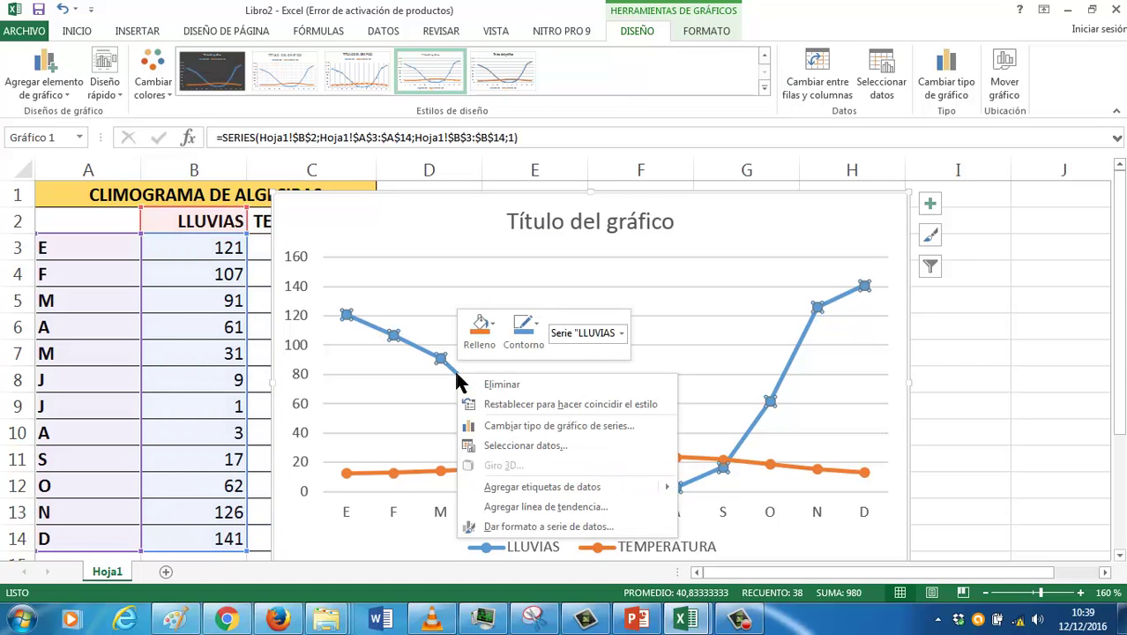
click(499, 425)
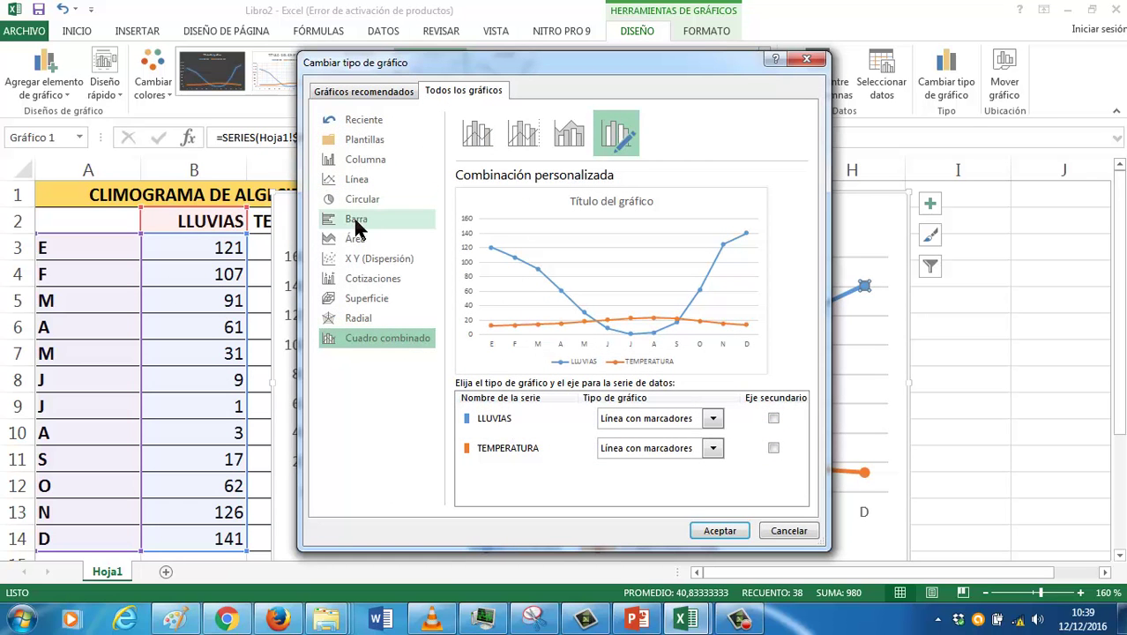
click(360, 159)
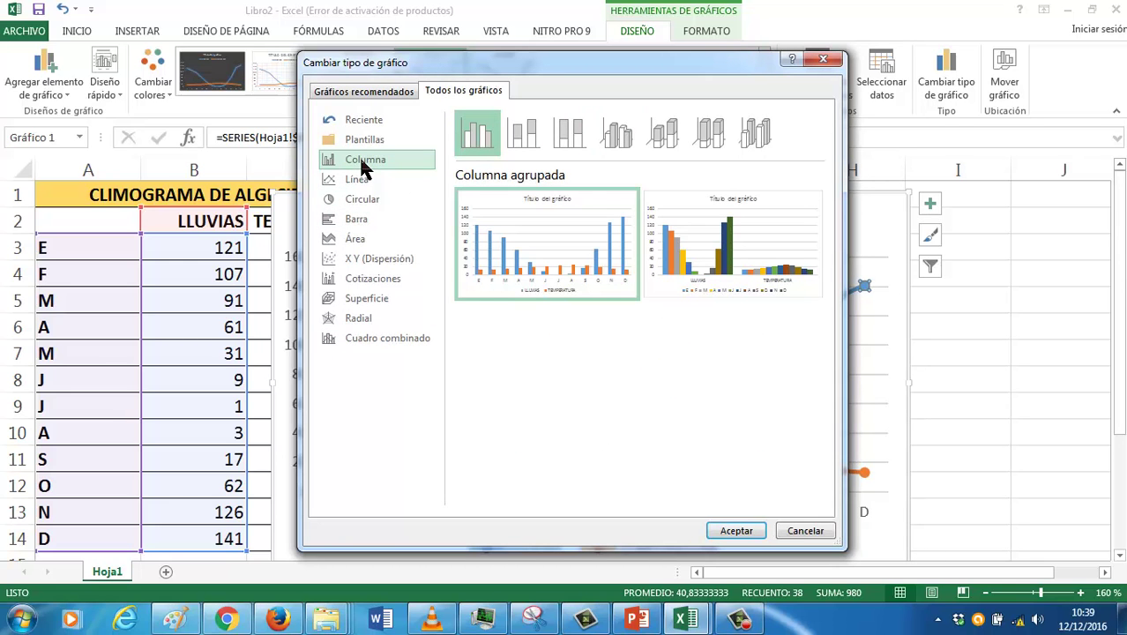
click(725, 530)
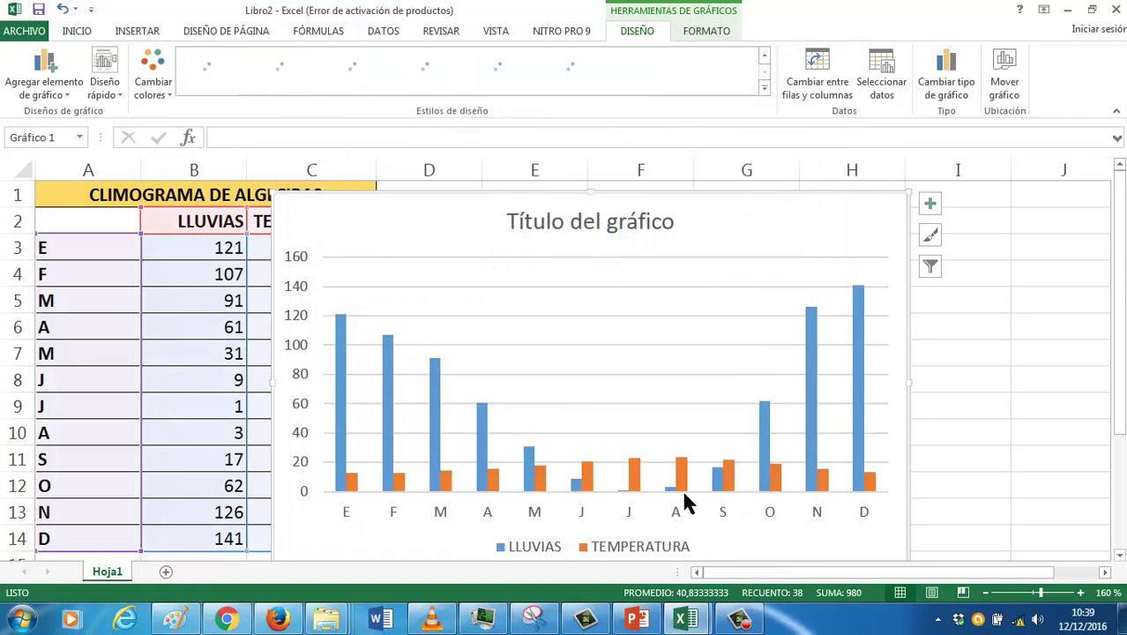
mouse_move(677, 487)
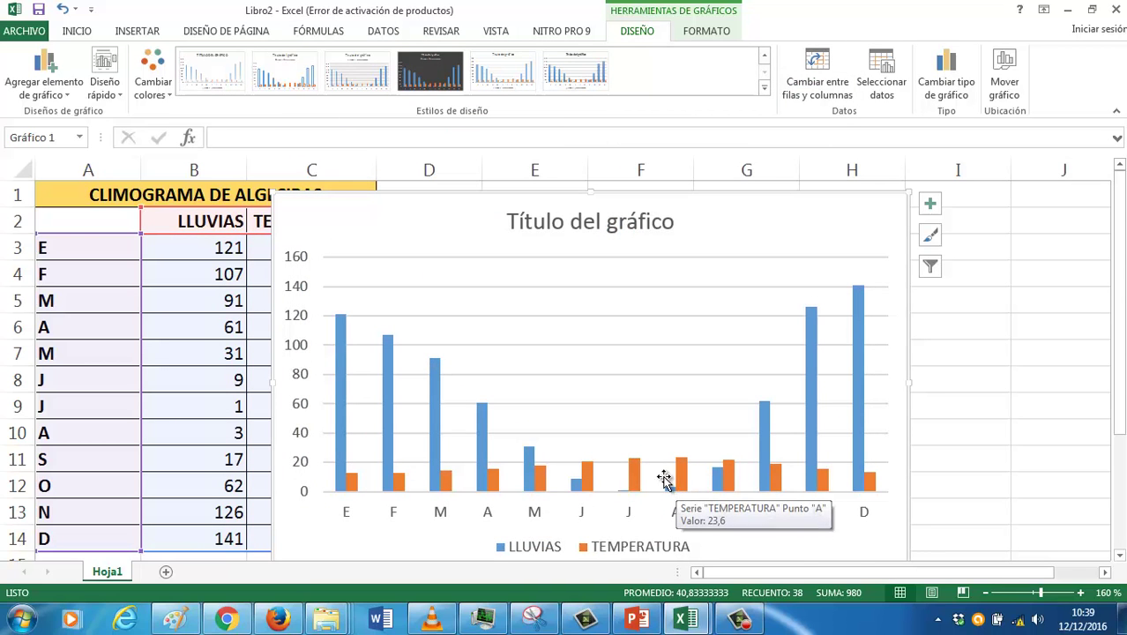
key(ctrl+z)
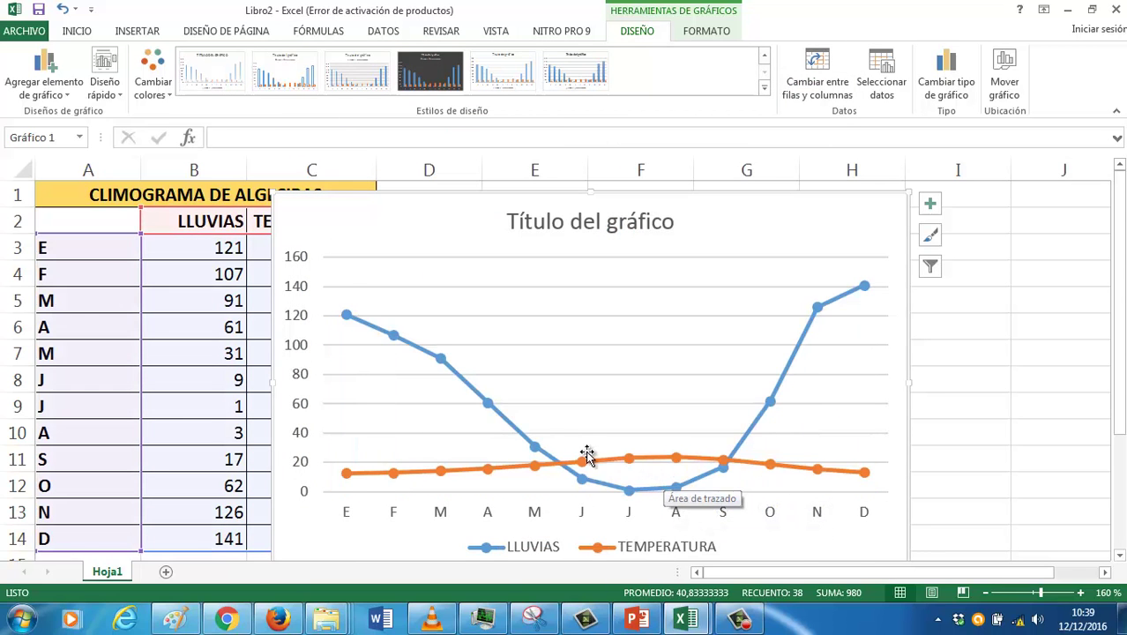
Change the LLUVIAS series chart type to the 'Columna agrupada - Línea en eje secundario' combo
right_click(489, 403)
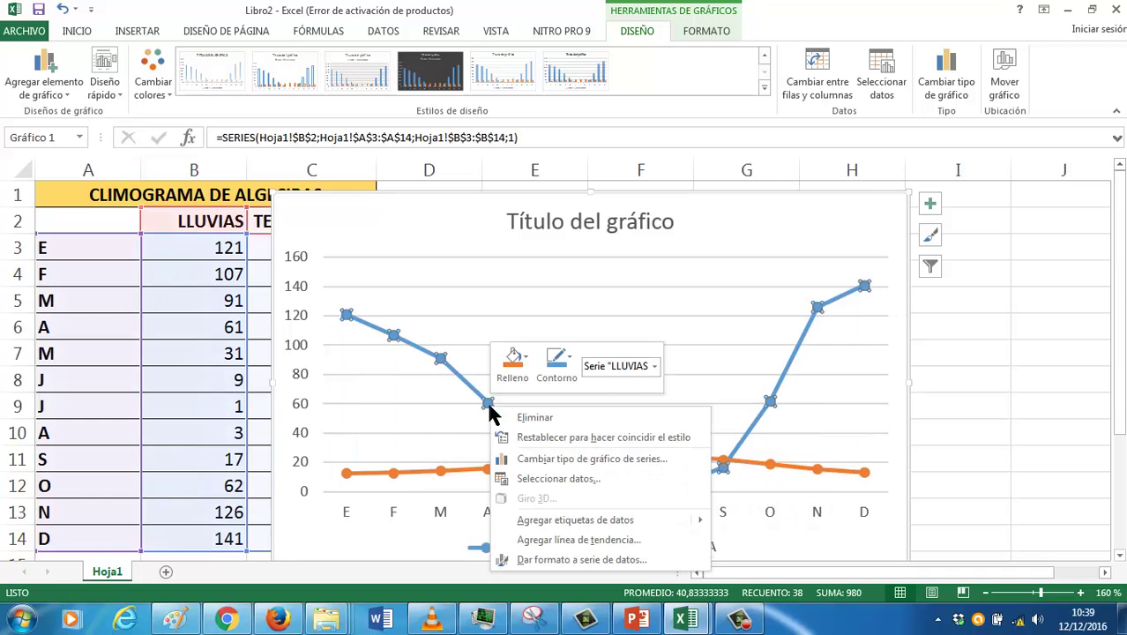
click(551, 460)
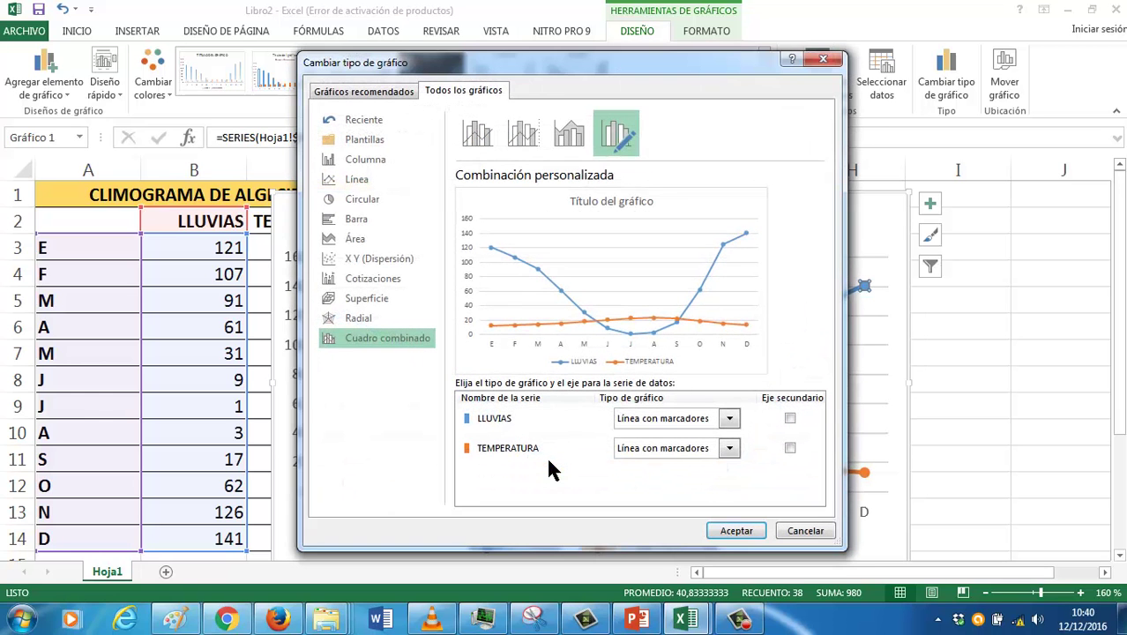
click(520, 134)
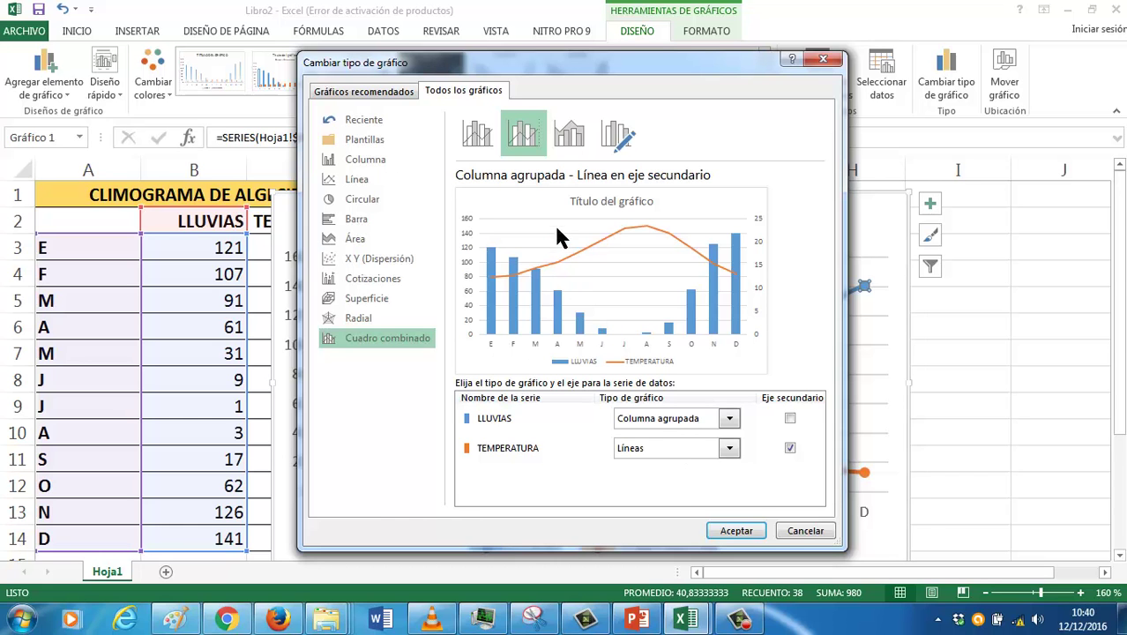
click(734, 530)
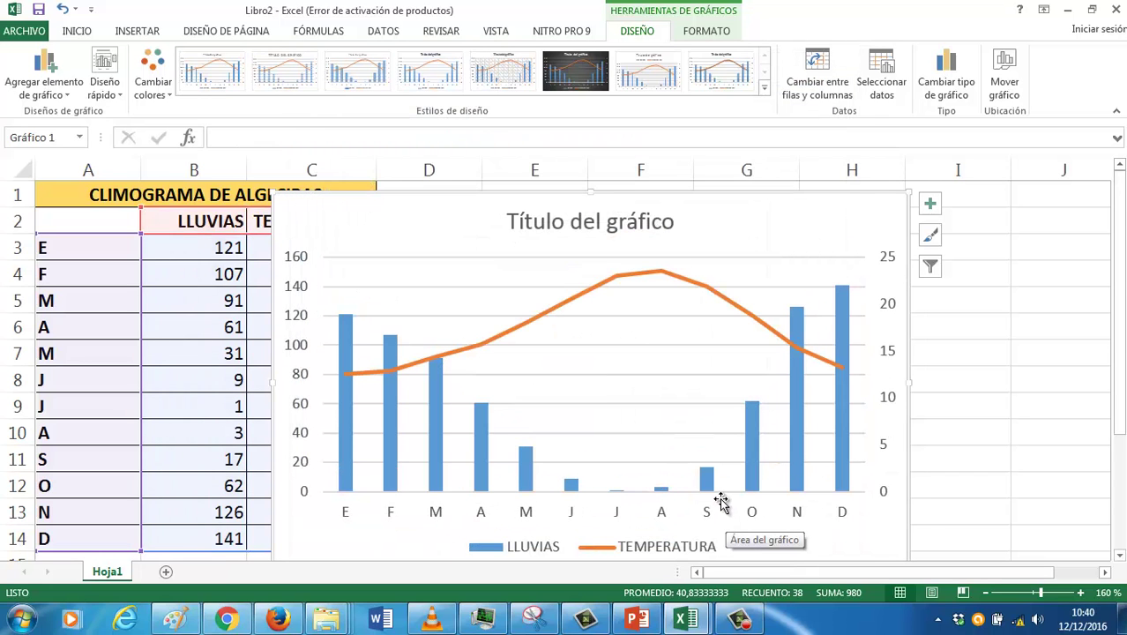